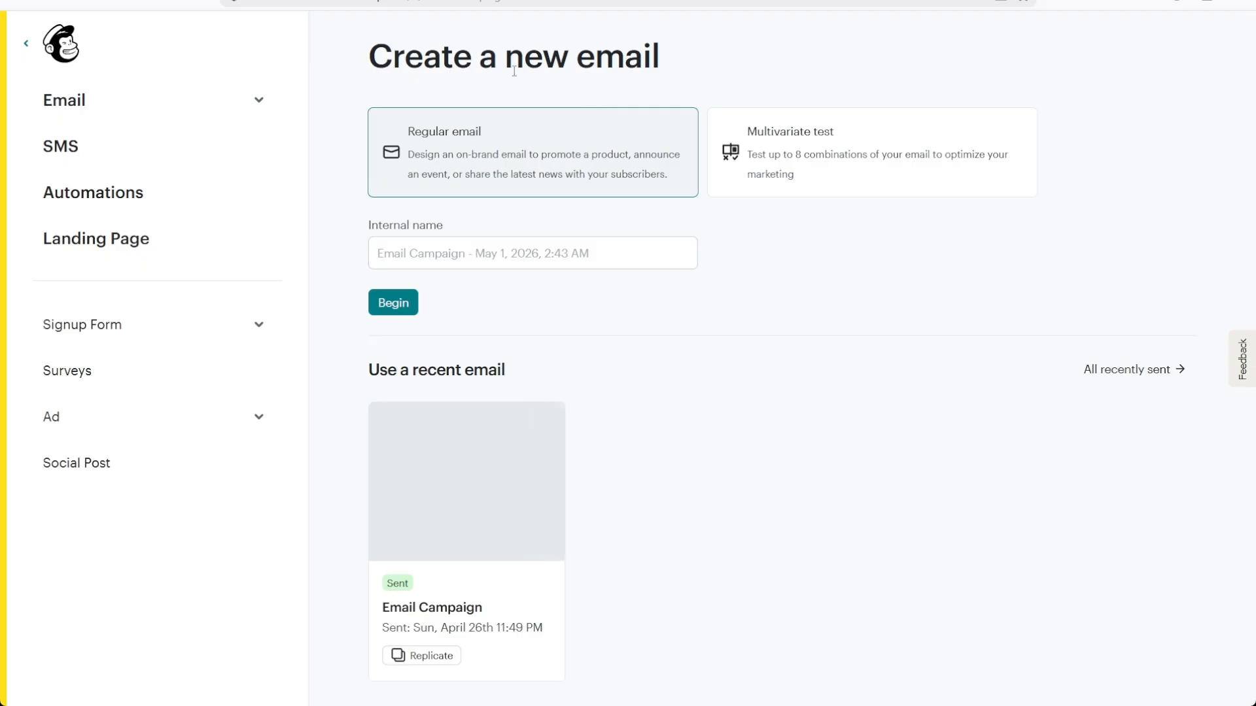
Create a regular email campaign with the internal name "Mass Campaign"
click(251, 100)
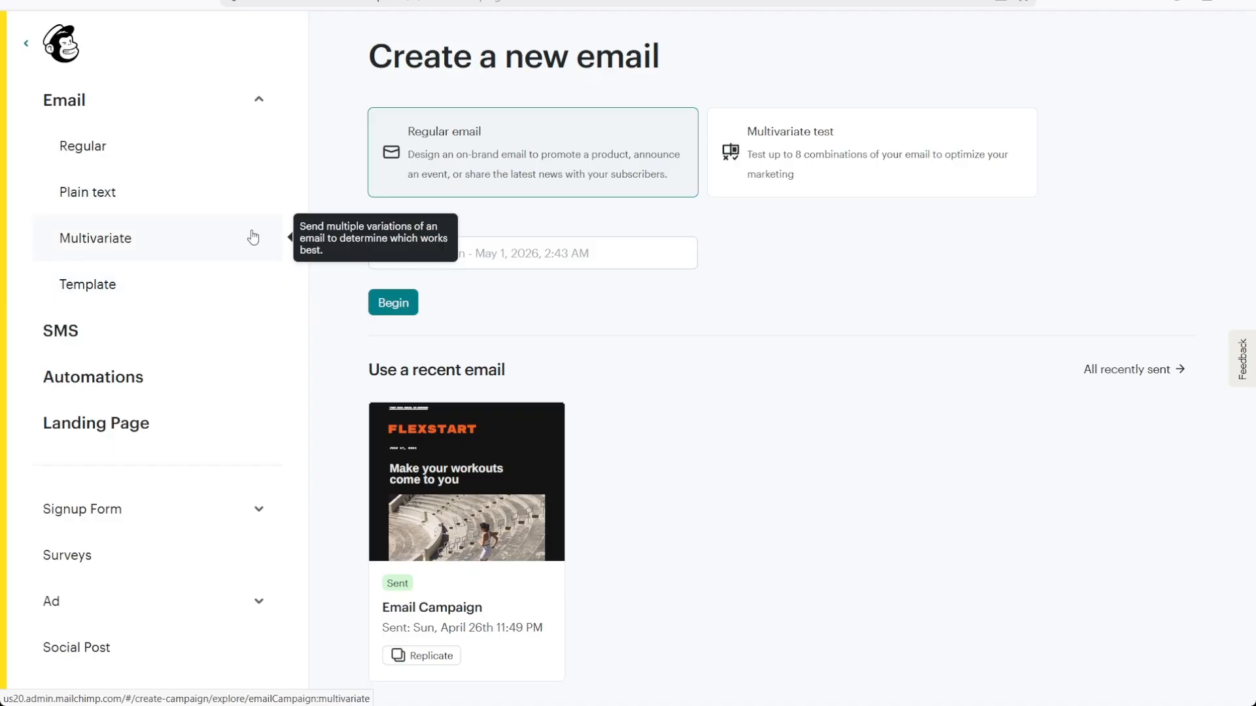
click(137, 150)
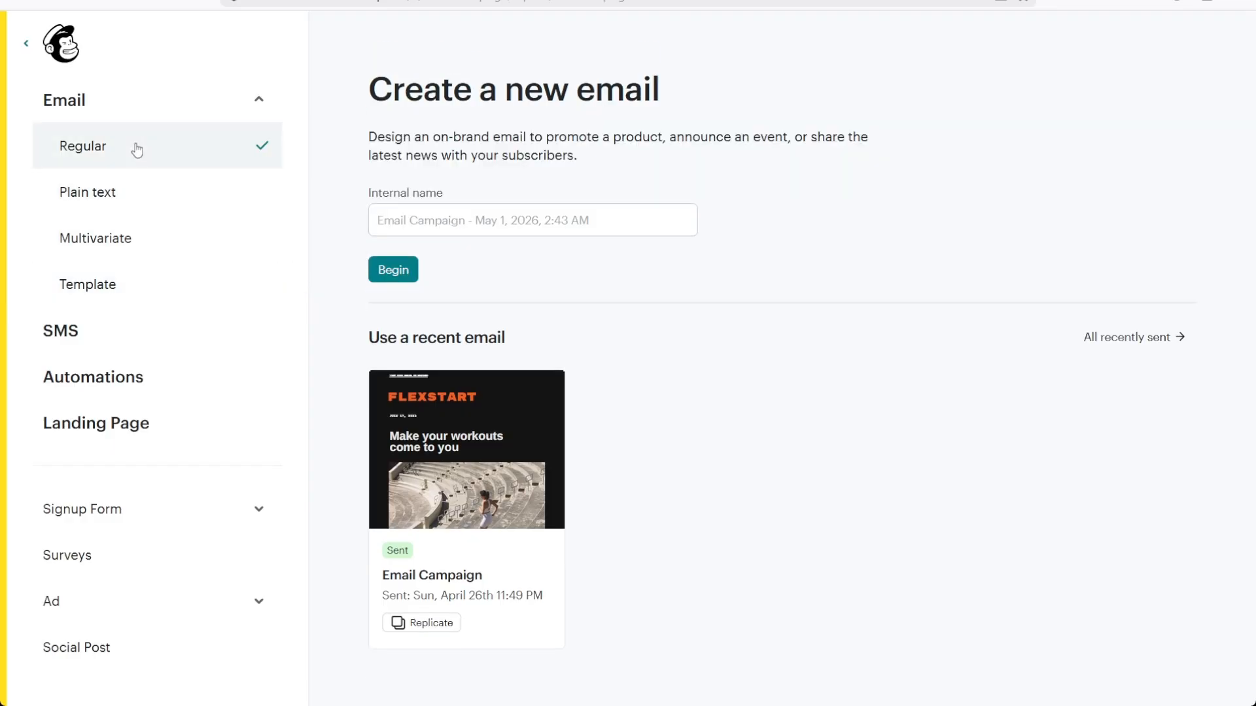
click(424, 224)
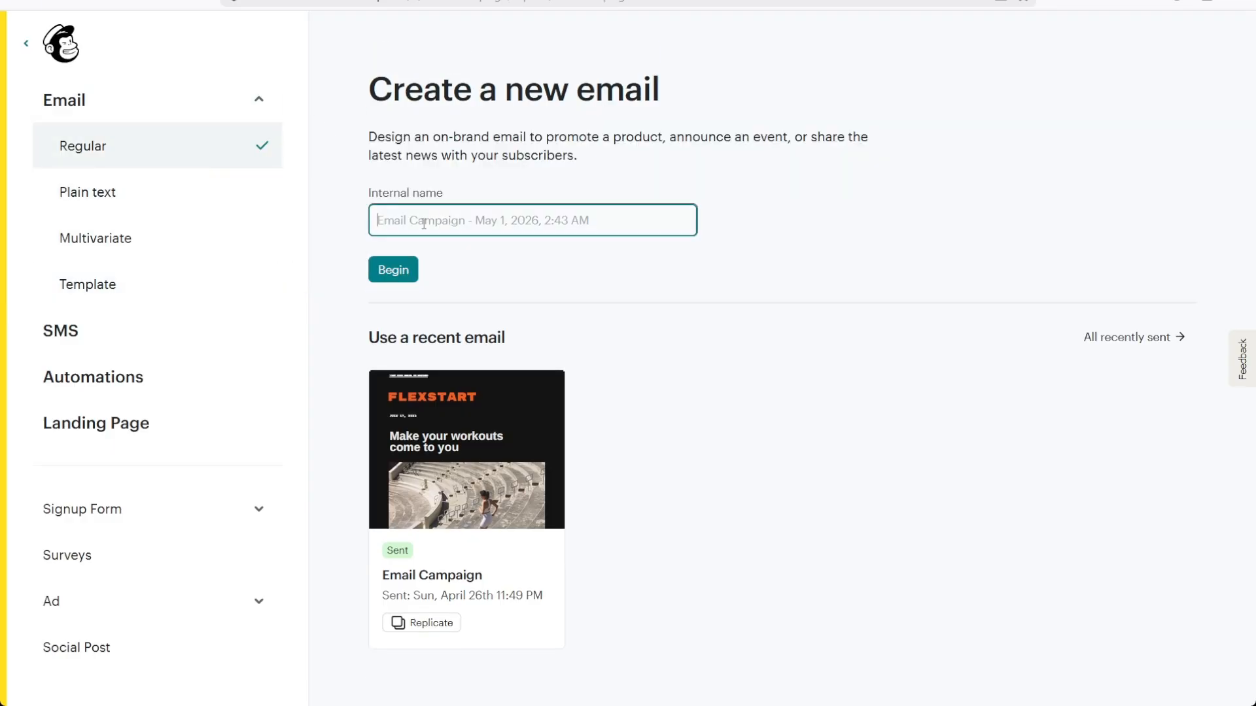
text(Mass Campaign)
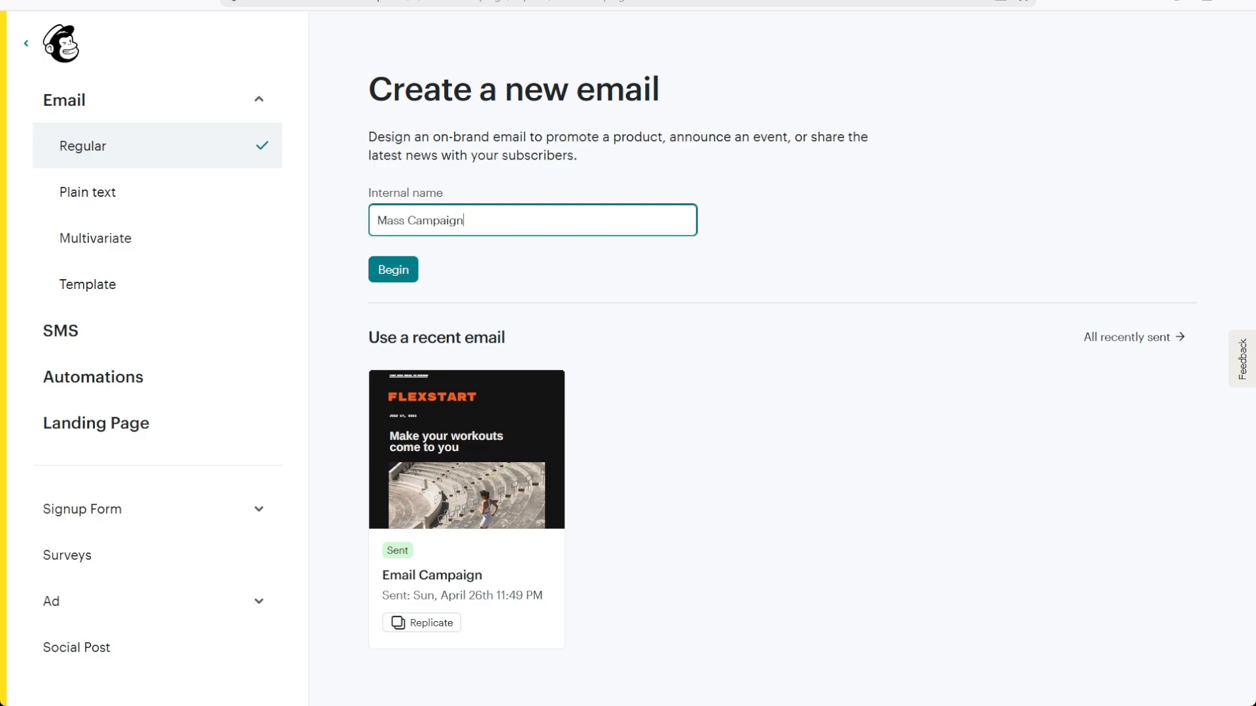
click(561, 175)
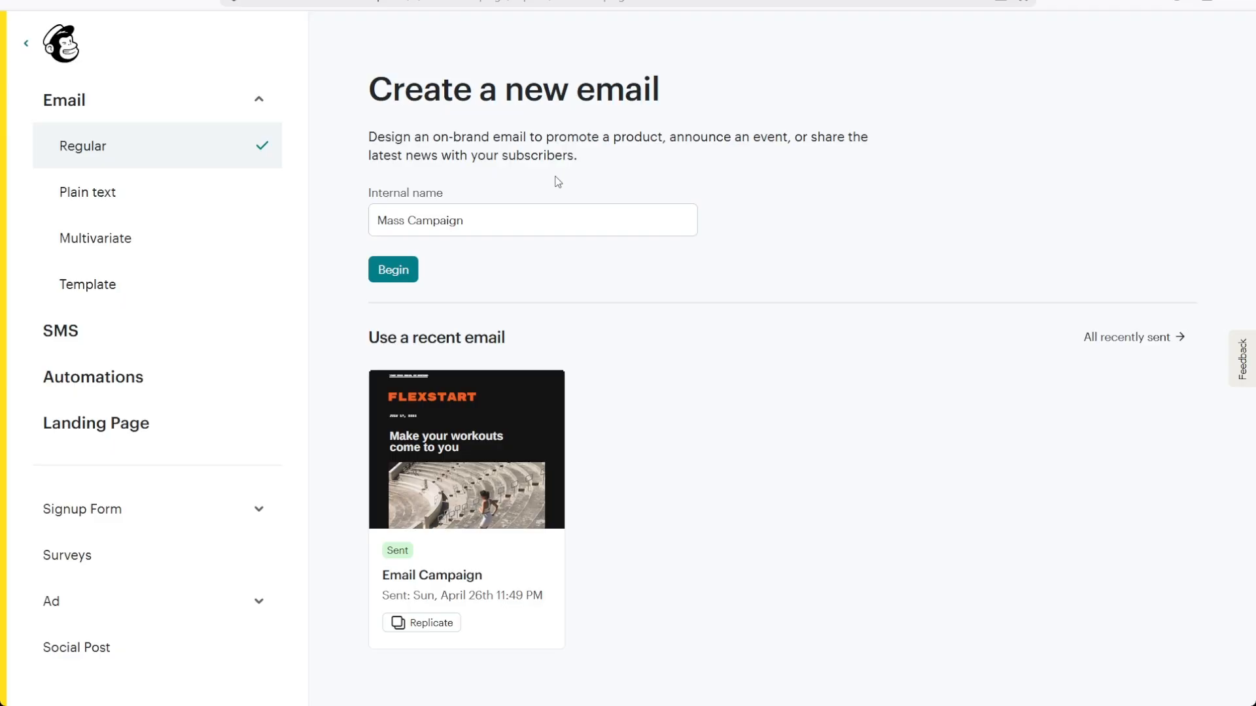
click(393, 270)
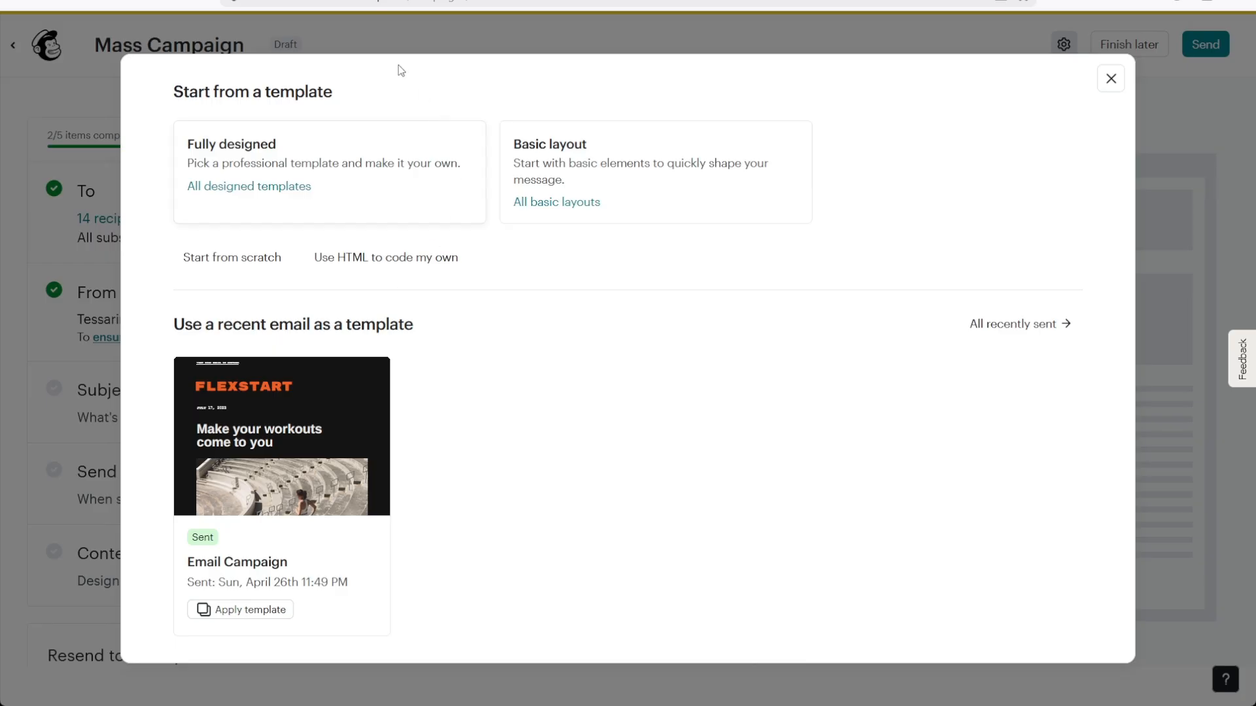
Browse the fully designed templates and apply the "Educational how-to" template to the email
click(267, 190)
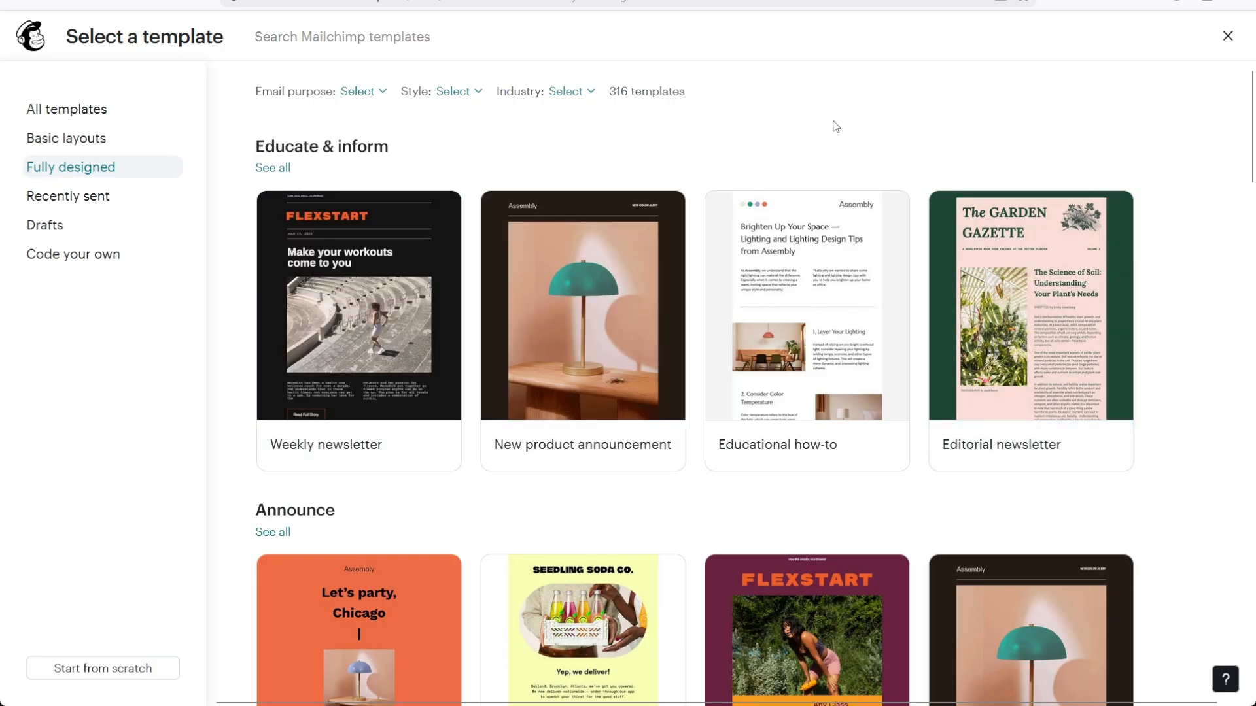
scroll(1140, 193, down, 8)
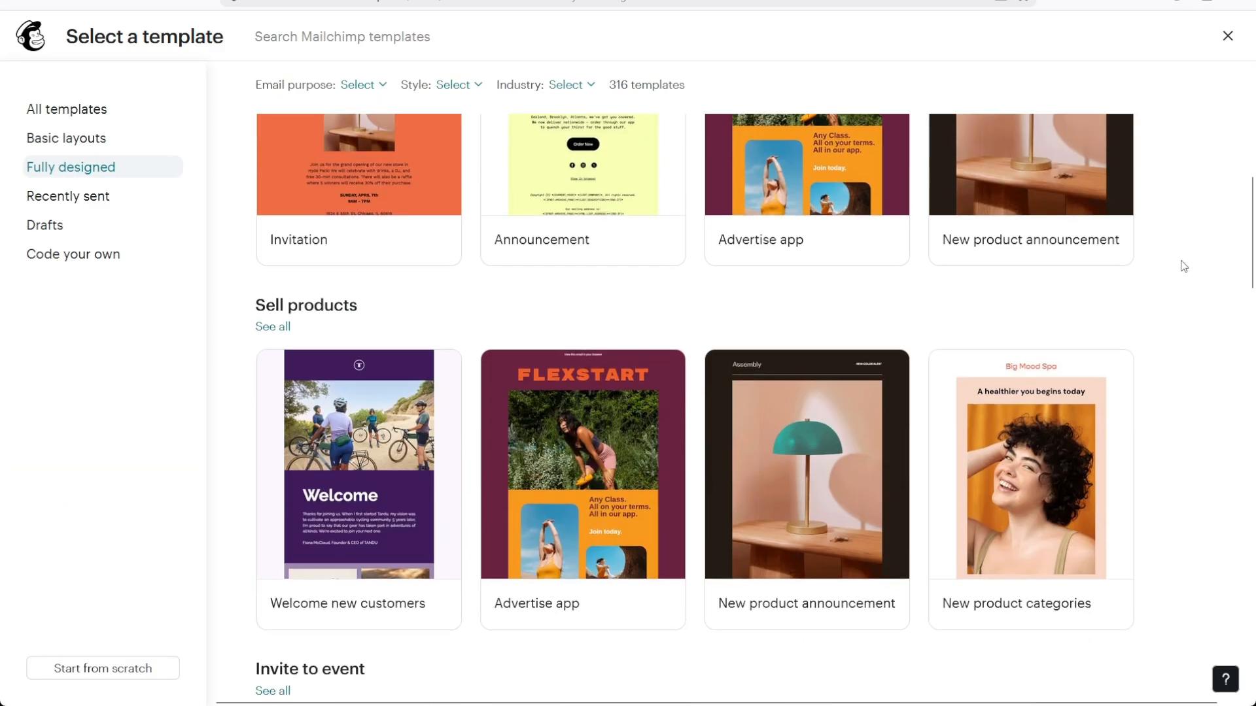
scroll(1183, 268, up, 8)
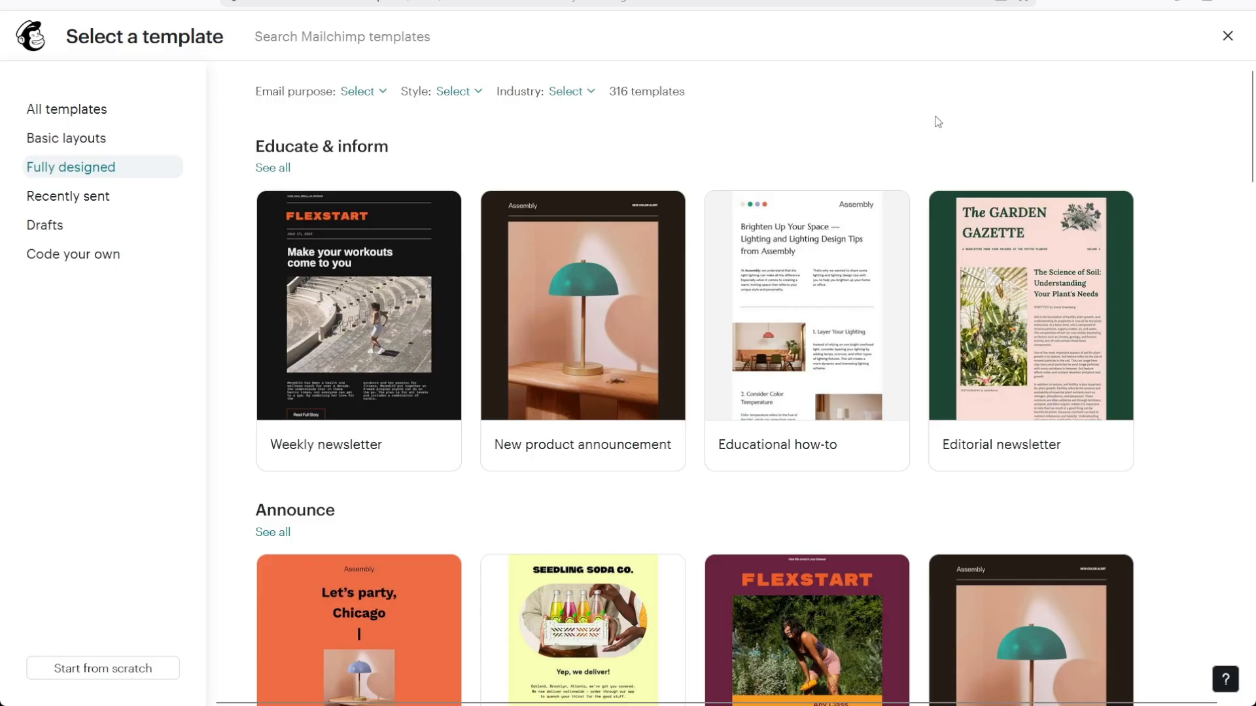
mouse_move(811, 238)
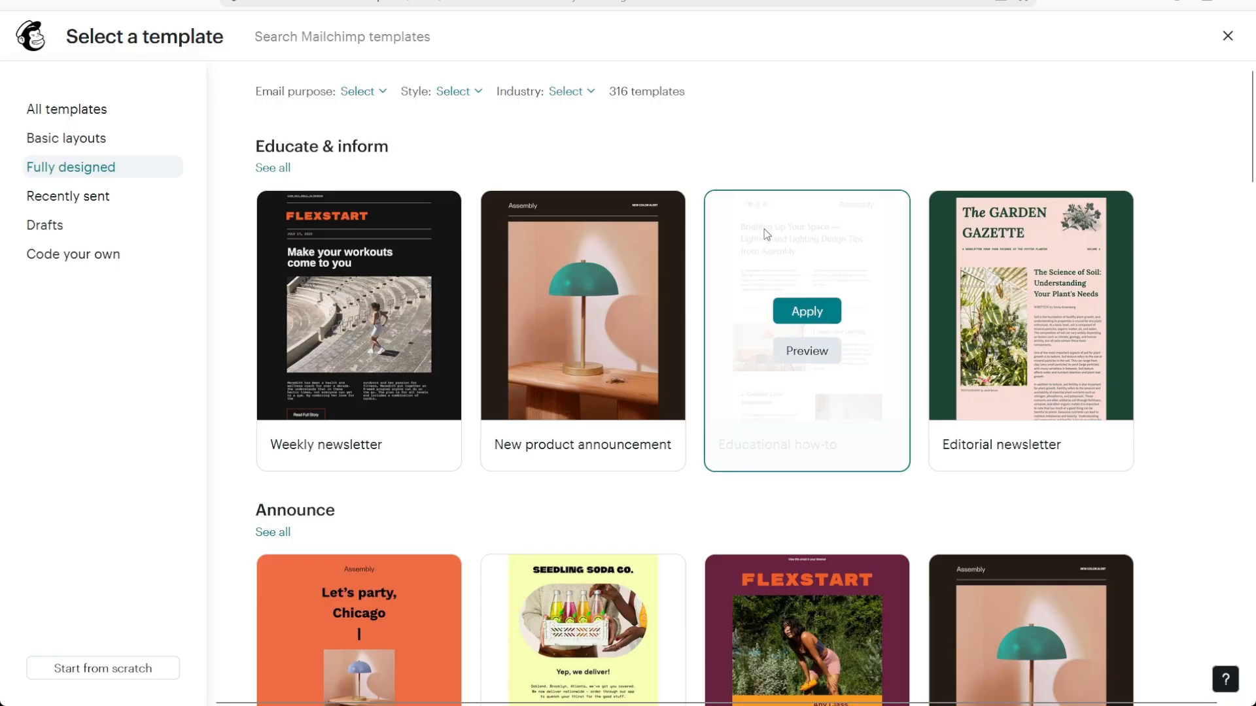
click(817, 316)
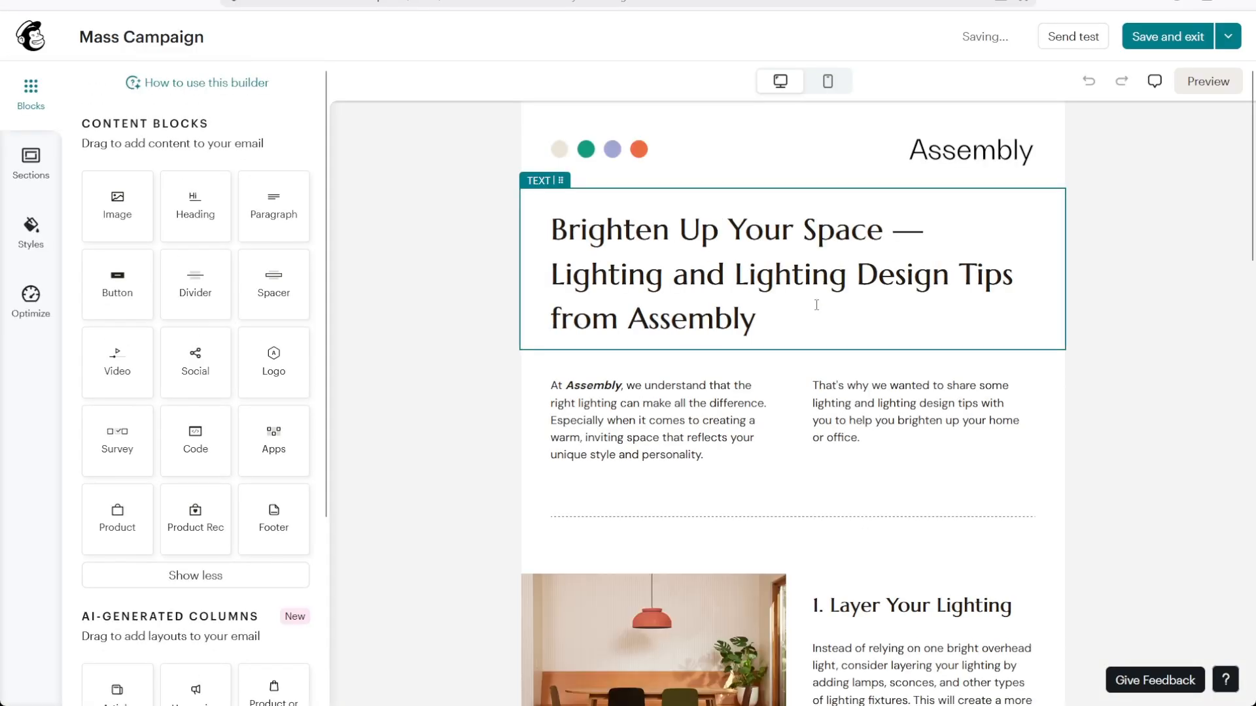
Delete the "Schedule A Consultation" button from the "Need Some Help?" section, and save and exit the email design
click(779, 252)
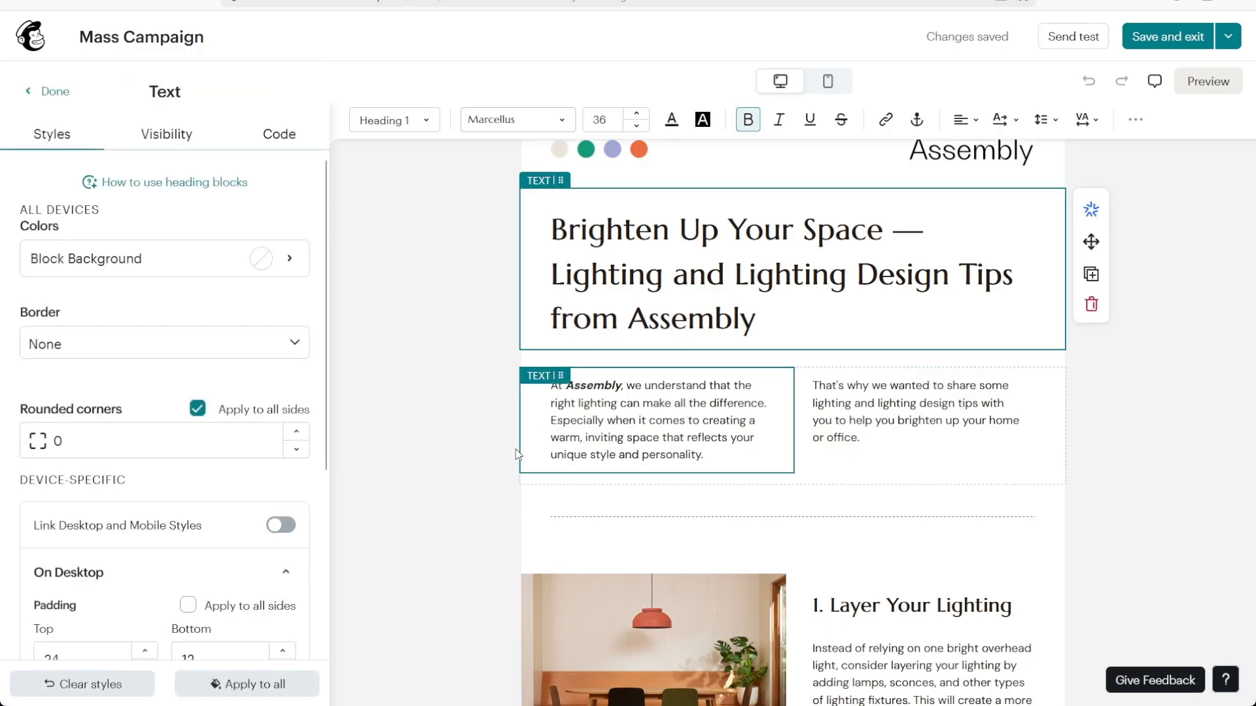
click(501, 417)
scroll(501, 418, down, 15)
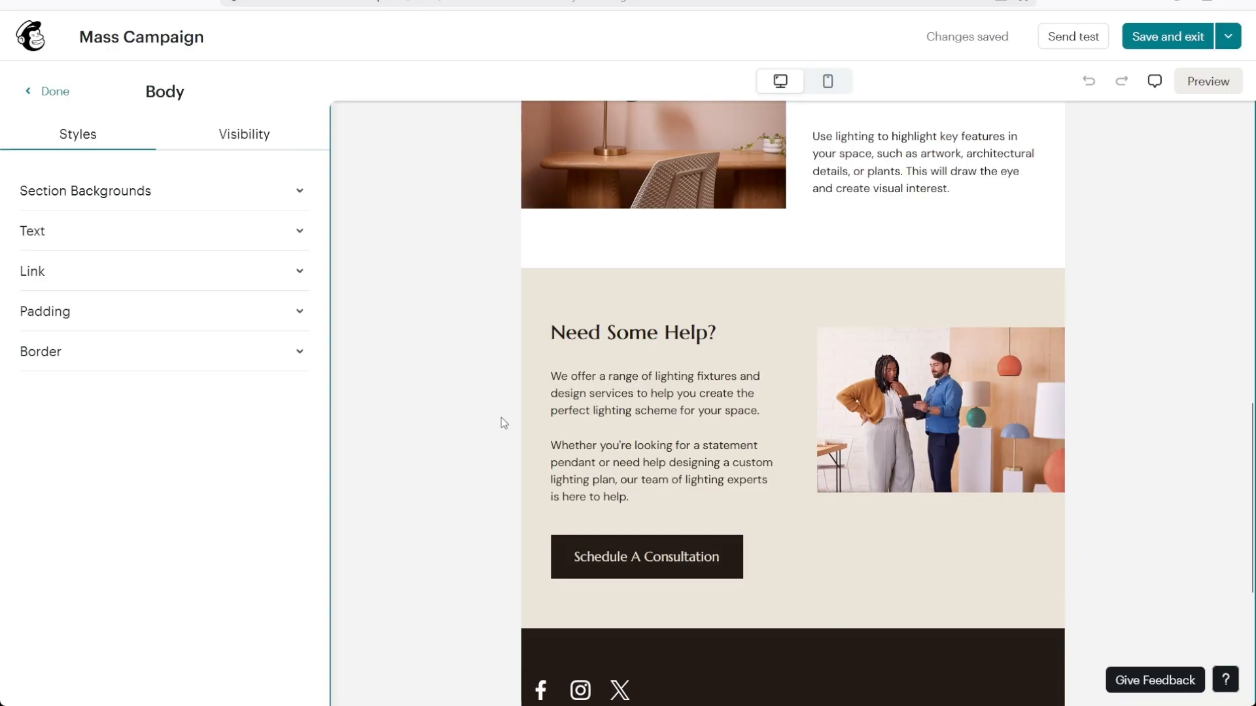
scroll(501, 417, down, 3)
click(630, 379)
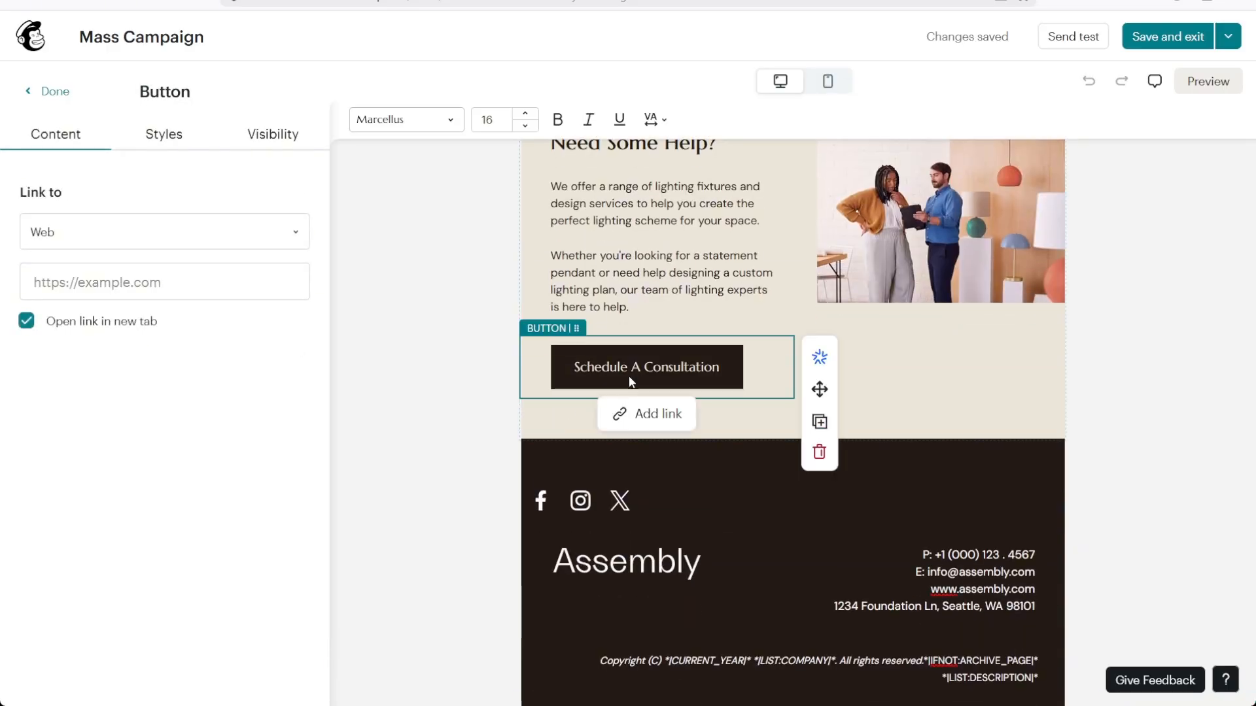
click(819, 452)
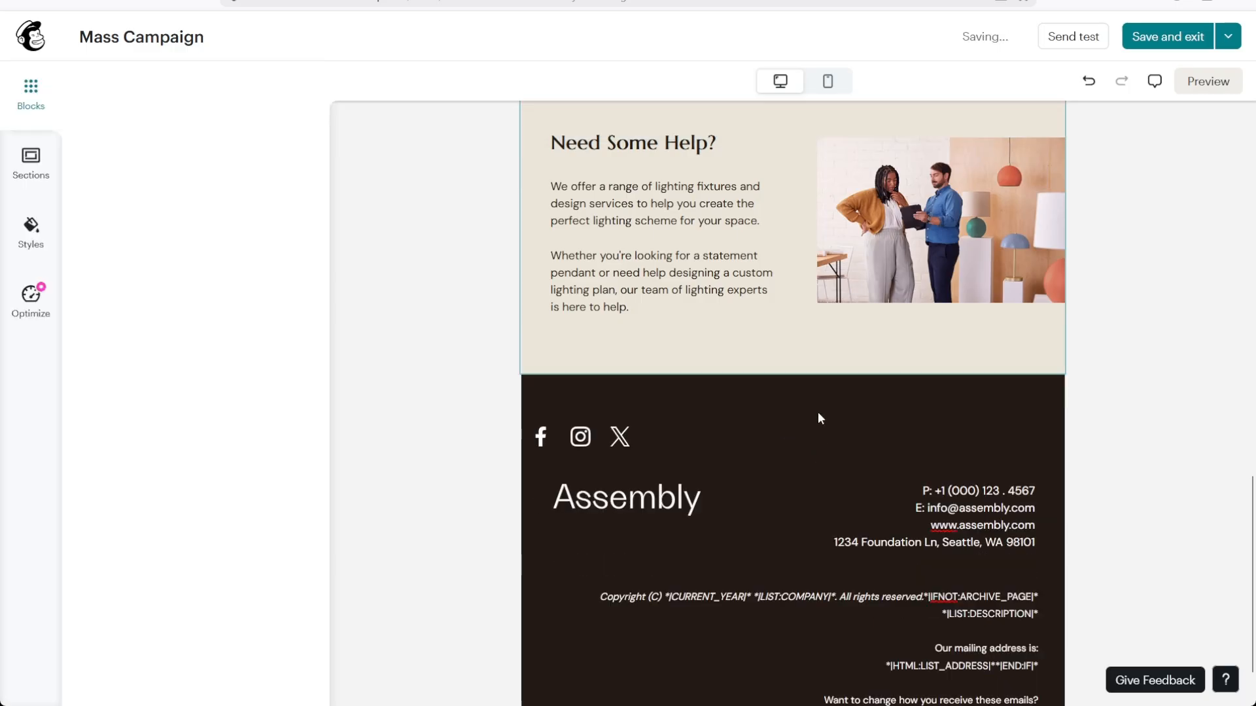
scroll(877, 380, up, 15)
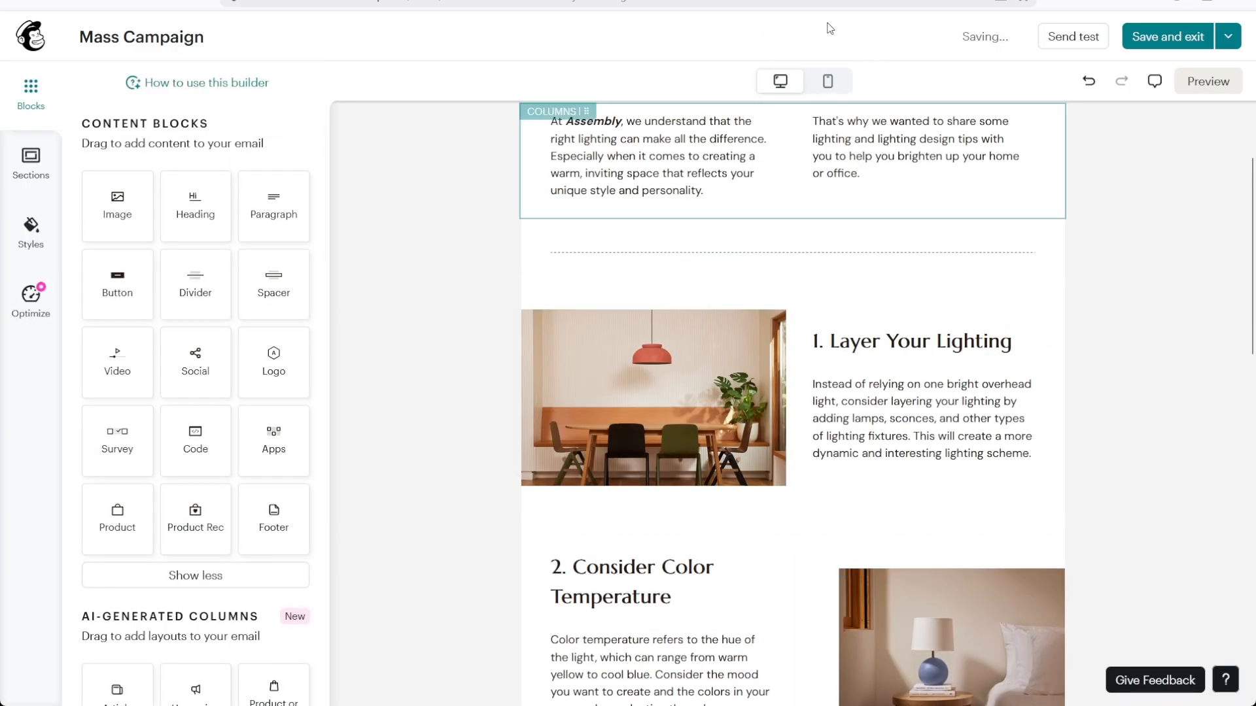
click(1163, 44)
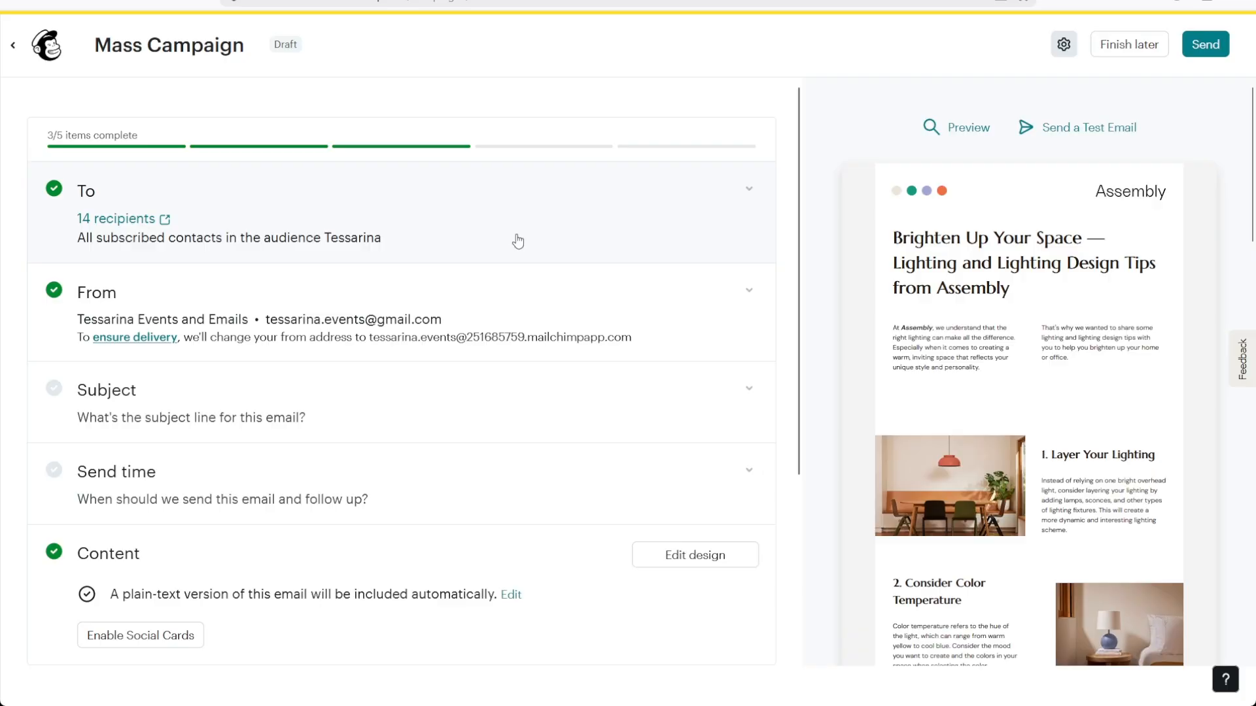
Open the campaign's recipient settings and examine the pasted contacts, pre-built segments and segments available as send-to options
click(241, 202)
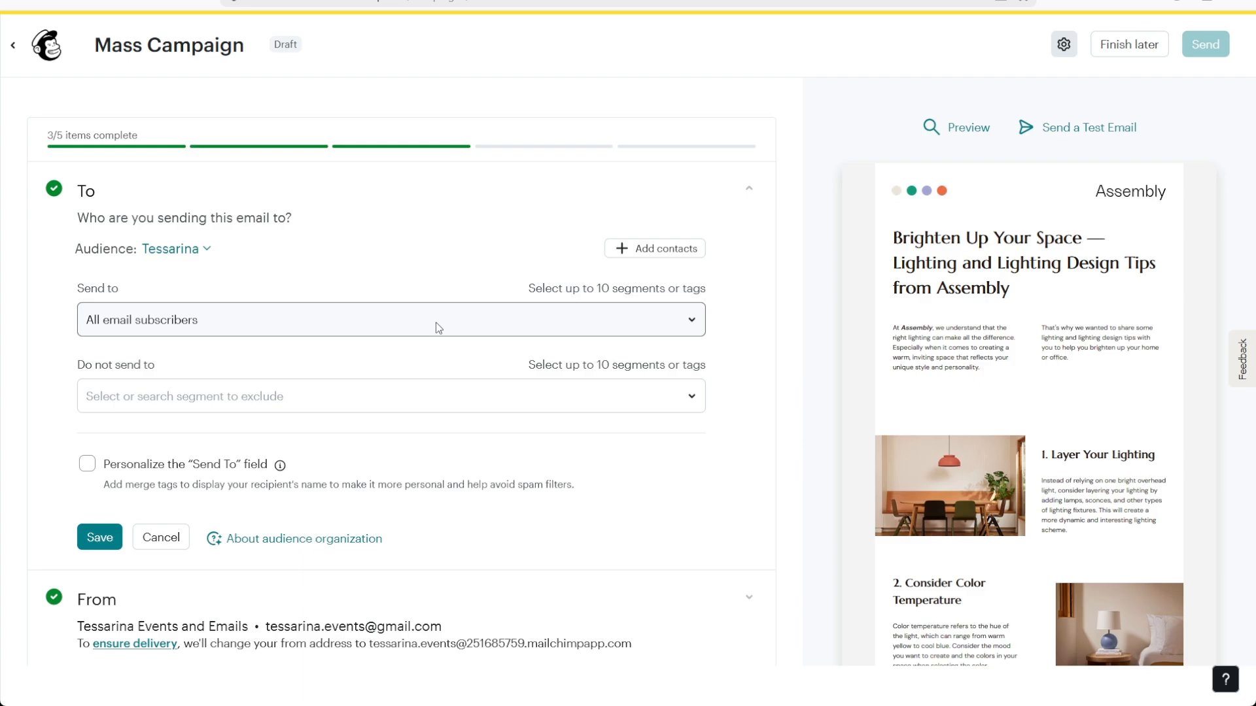
click(275, 328)
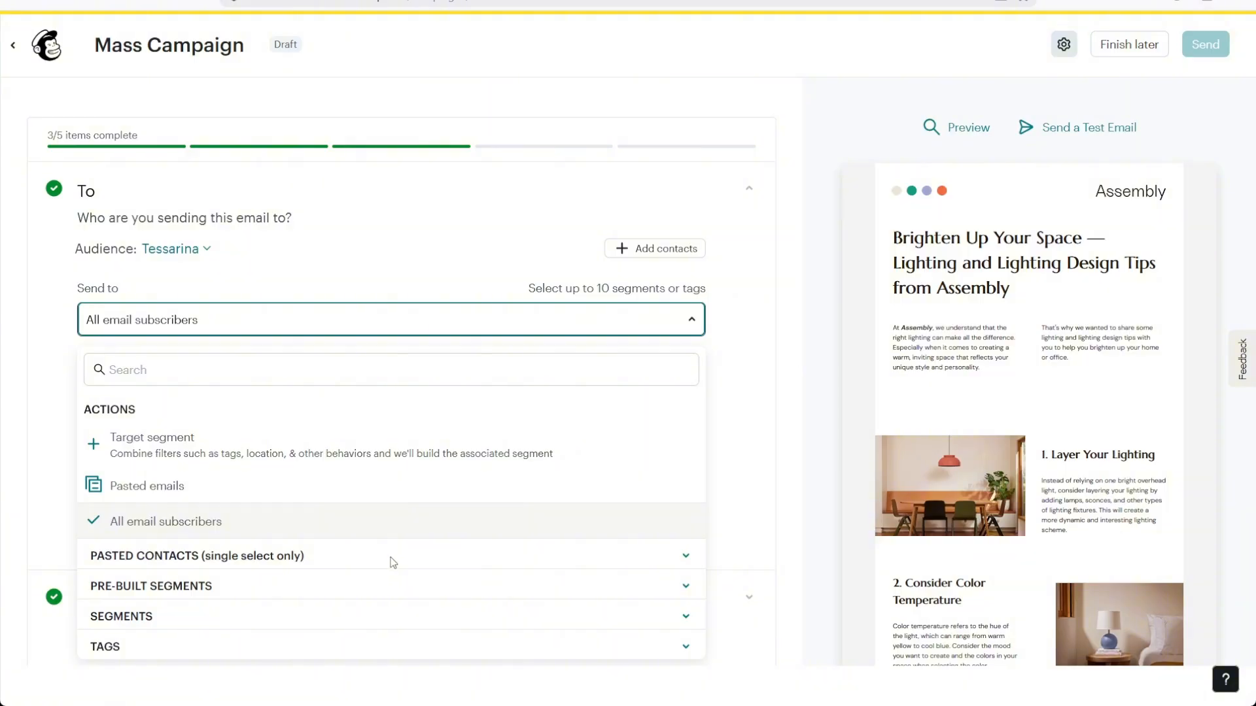
click(685, 556)
scroll(670, 549, down, 3)
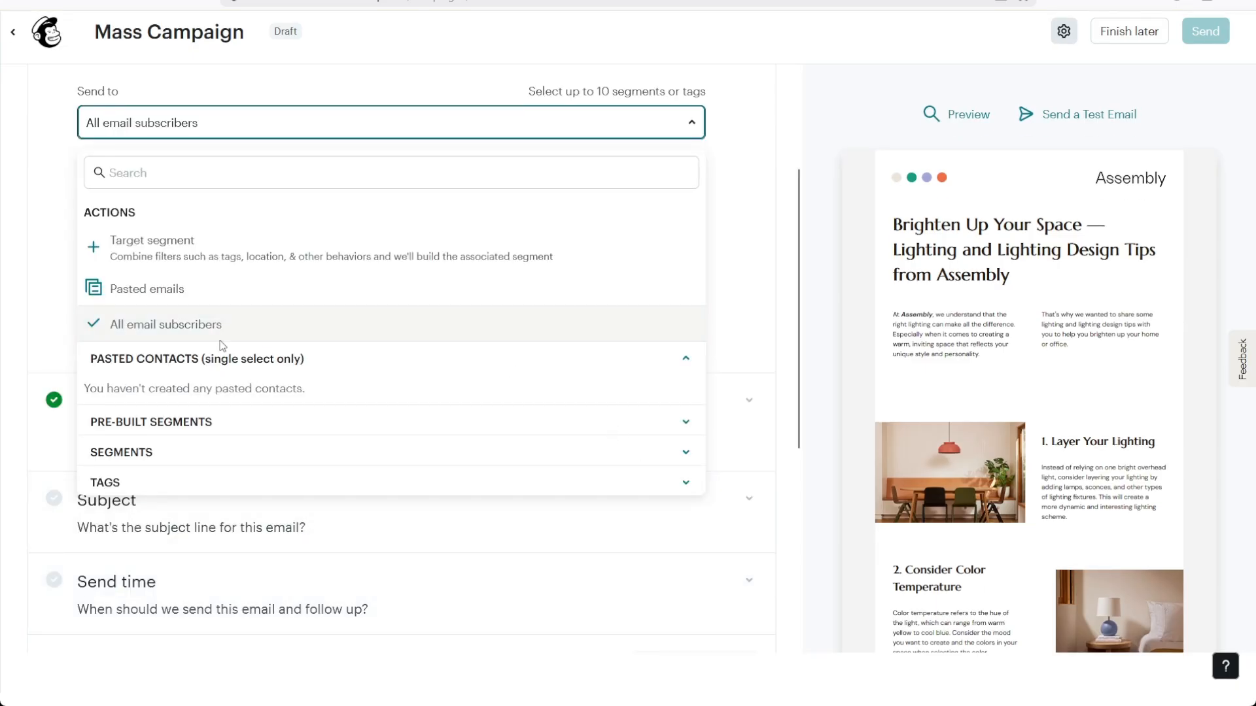
click(214, 422)
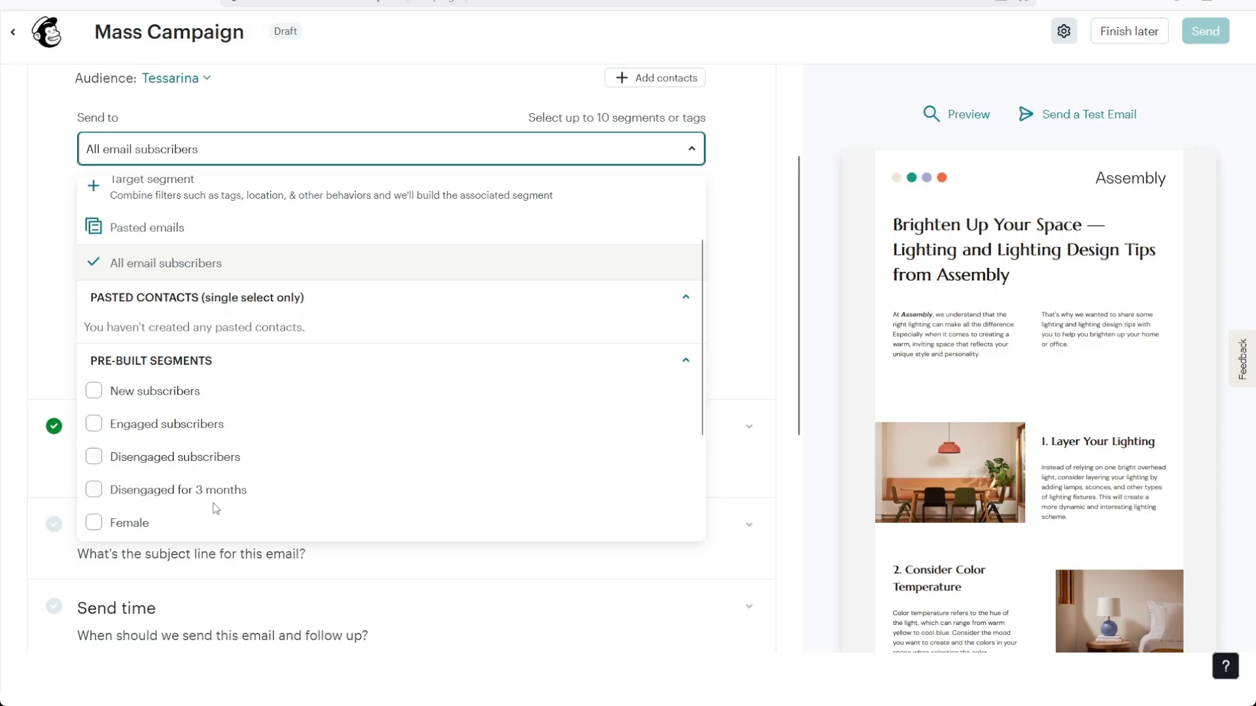
click(685, 362)
click(686, 479)
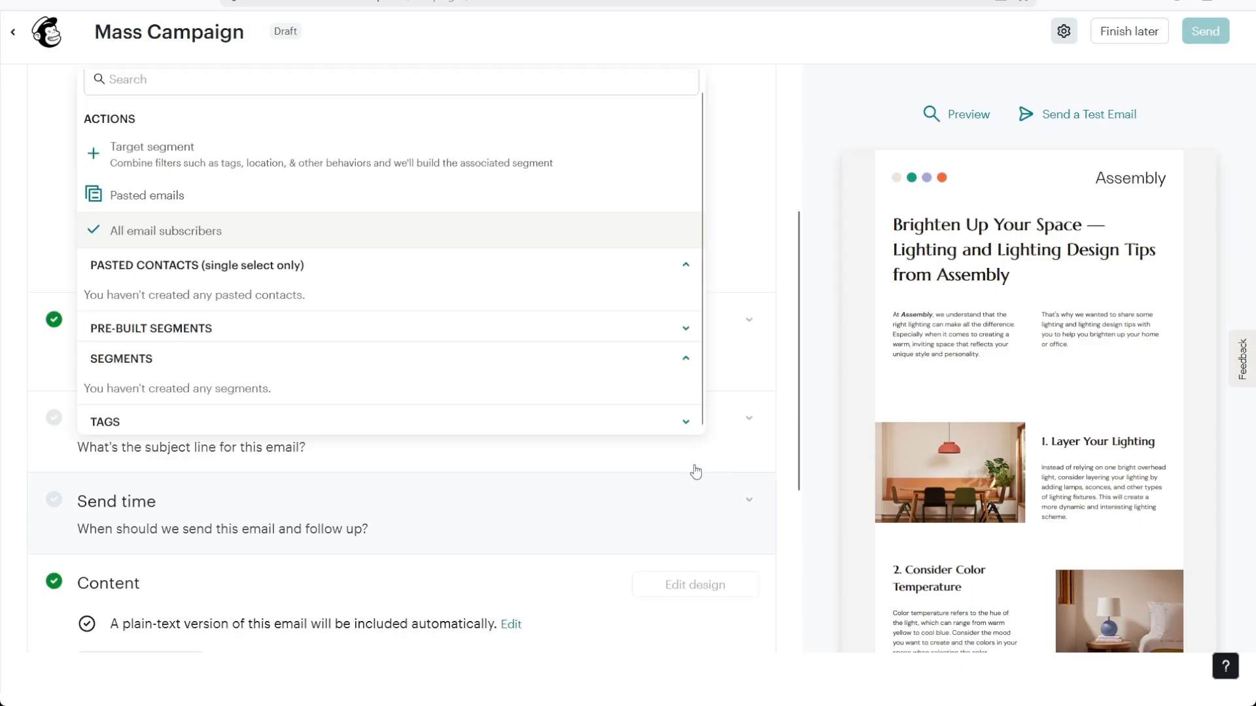
click(685, 360)
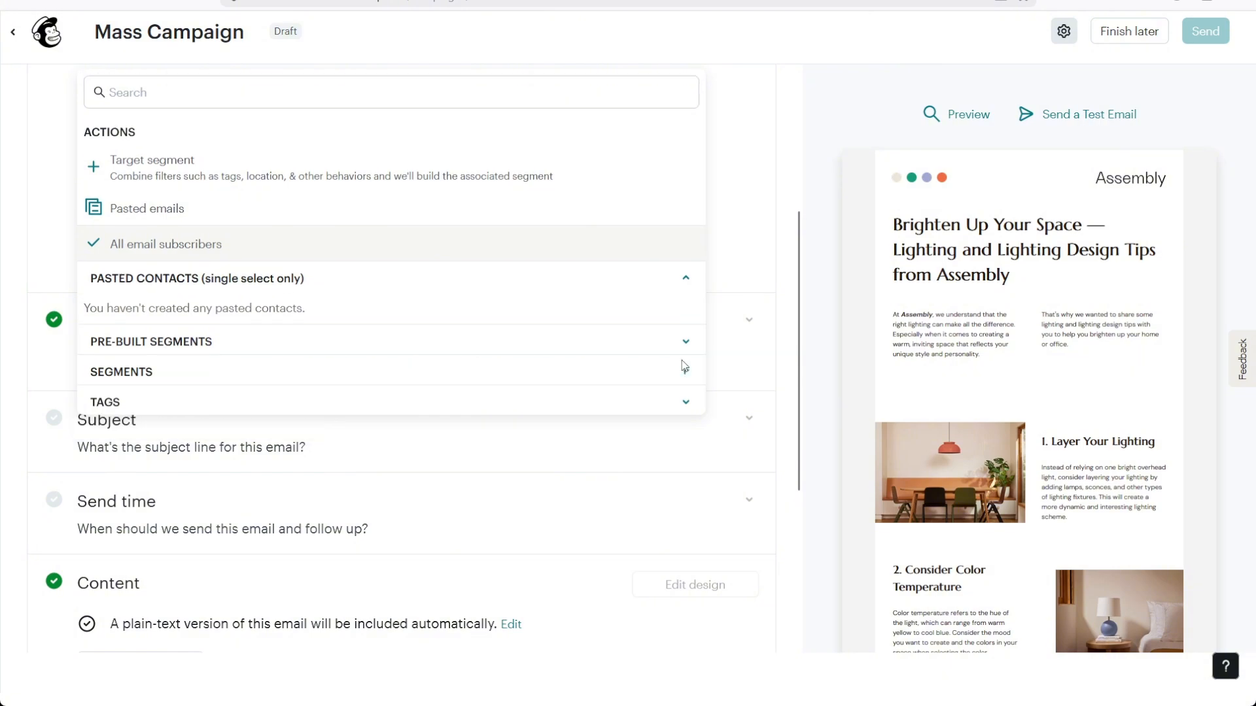
Set the campaign to send only to contacts with the "demo" tag
click(688, 405)
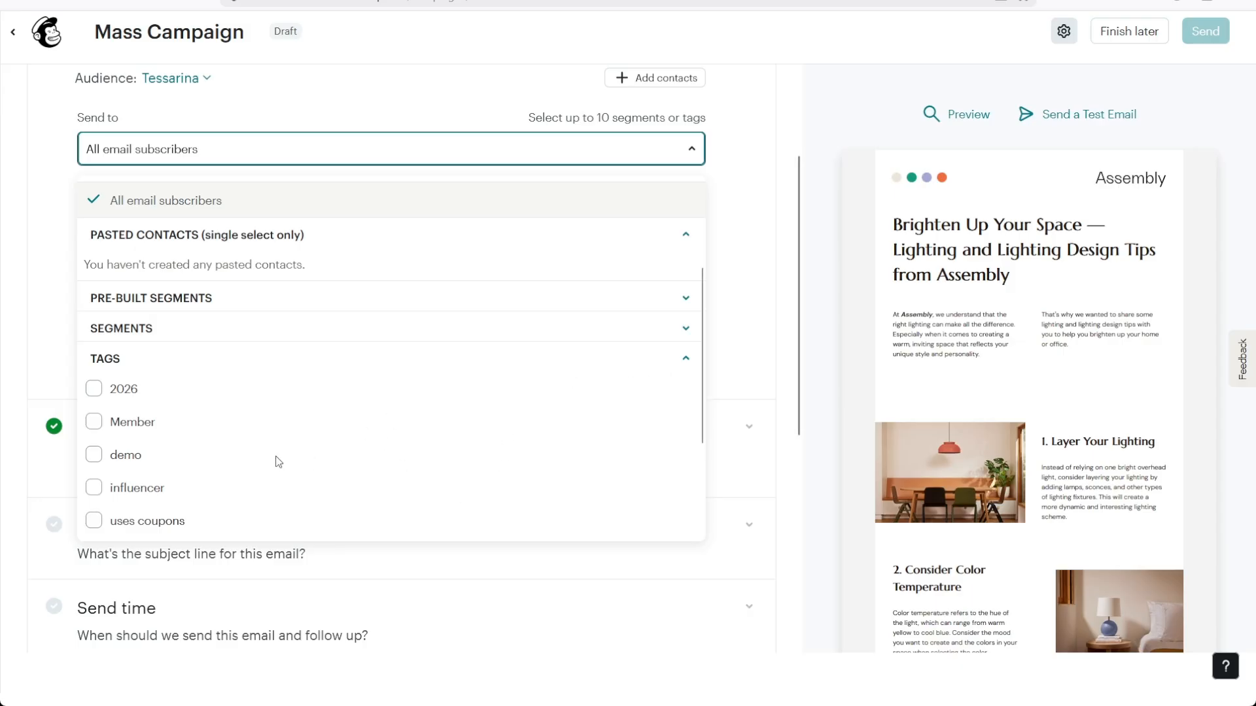
click(93, 455)
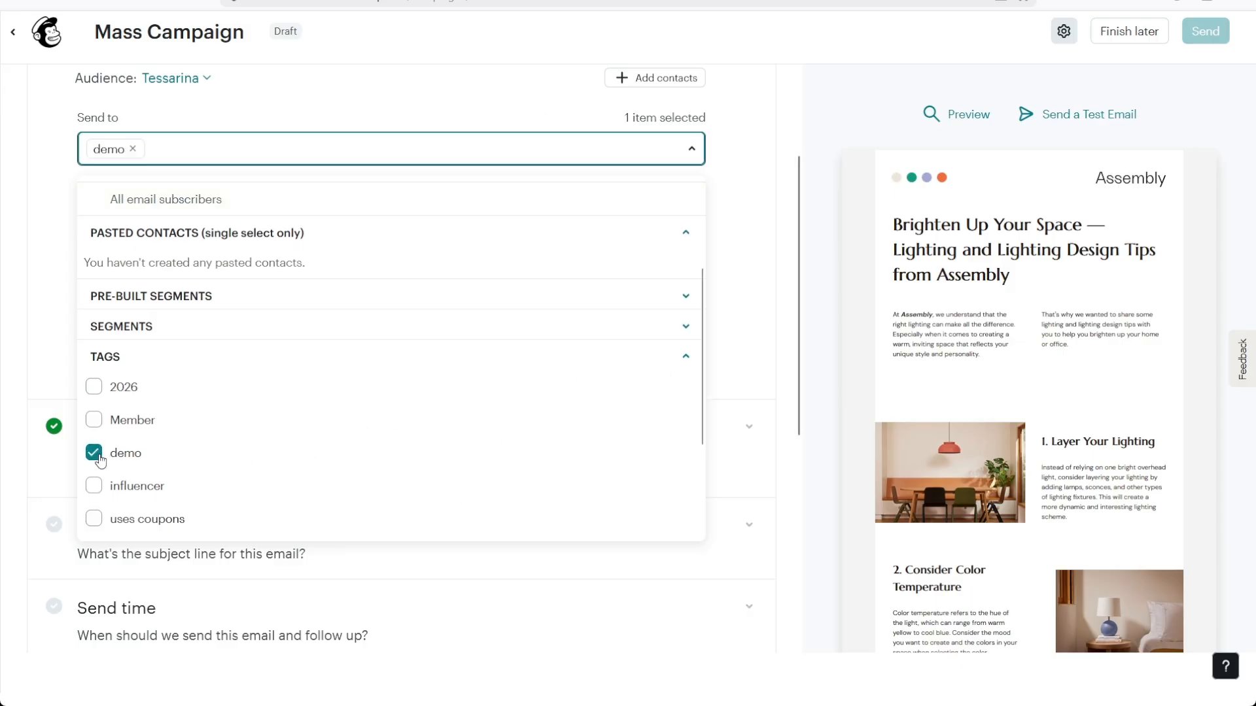
click(43, 334)
scroll(79, 327, up, 2)
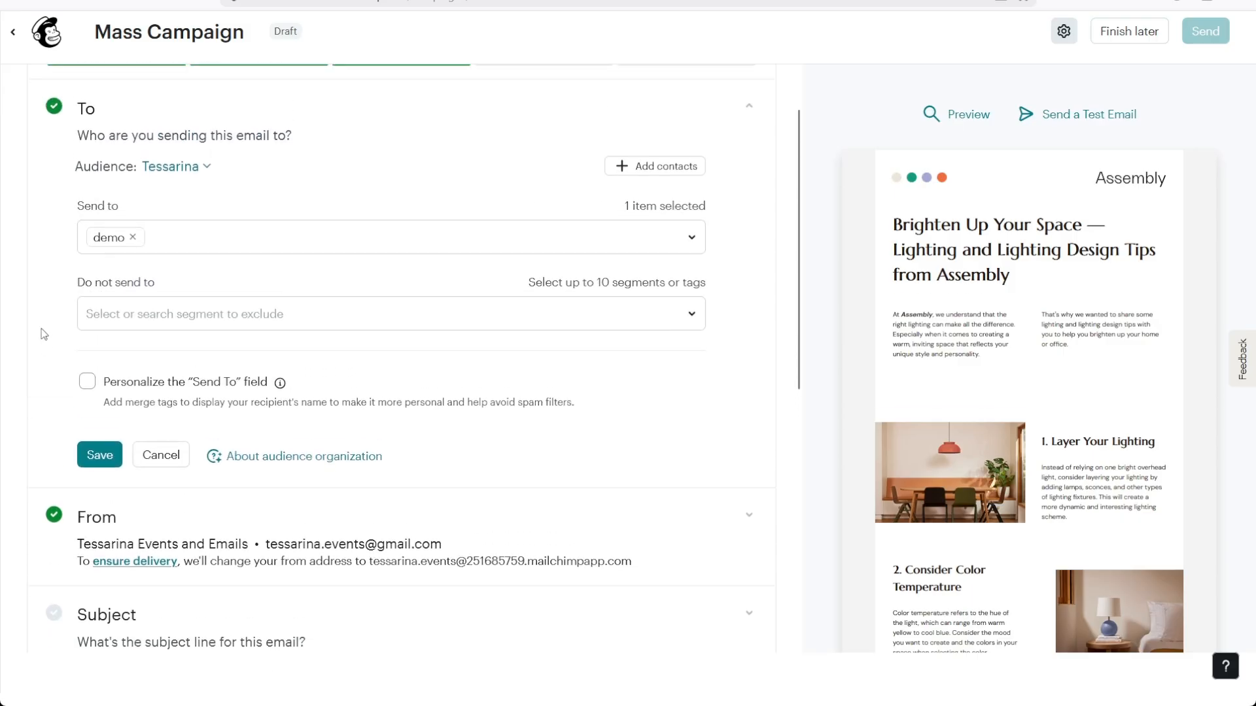
Check the options for excluding segments or tags without choosing any, and save the recipient settings
click(130, 315)
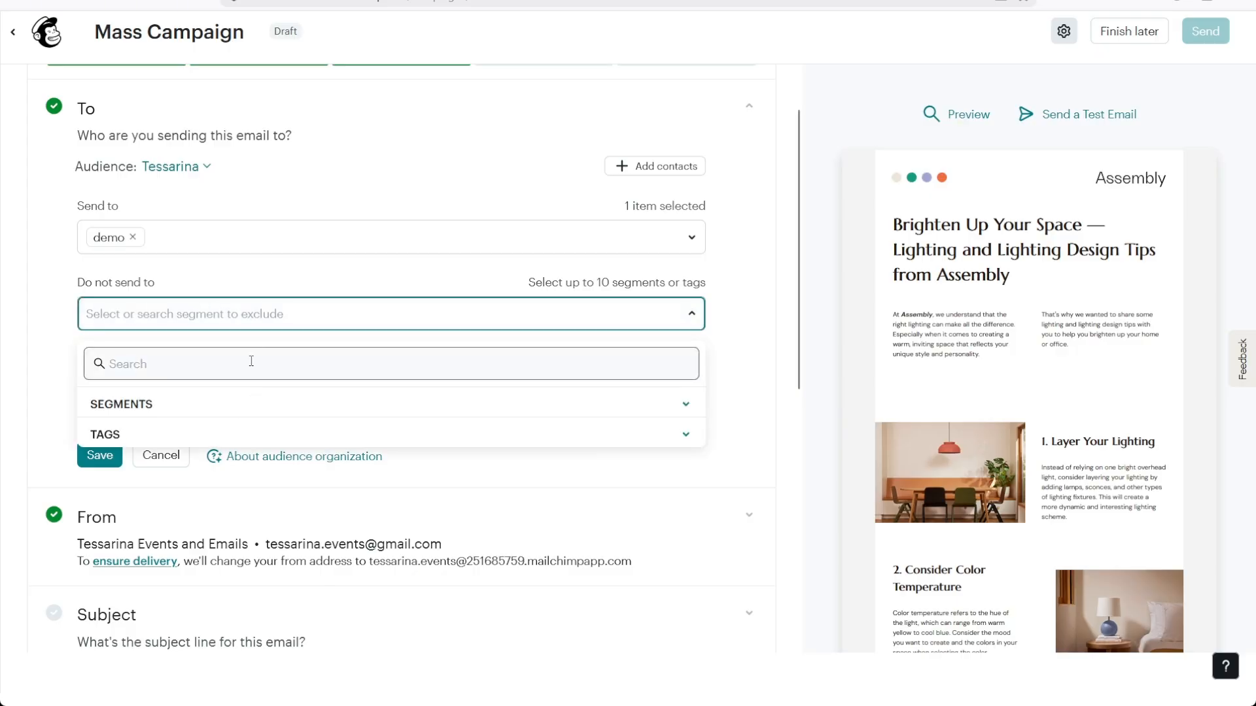
click(257, 307)
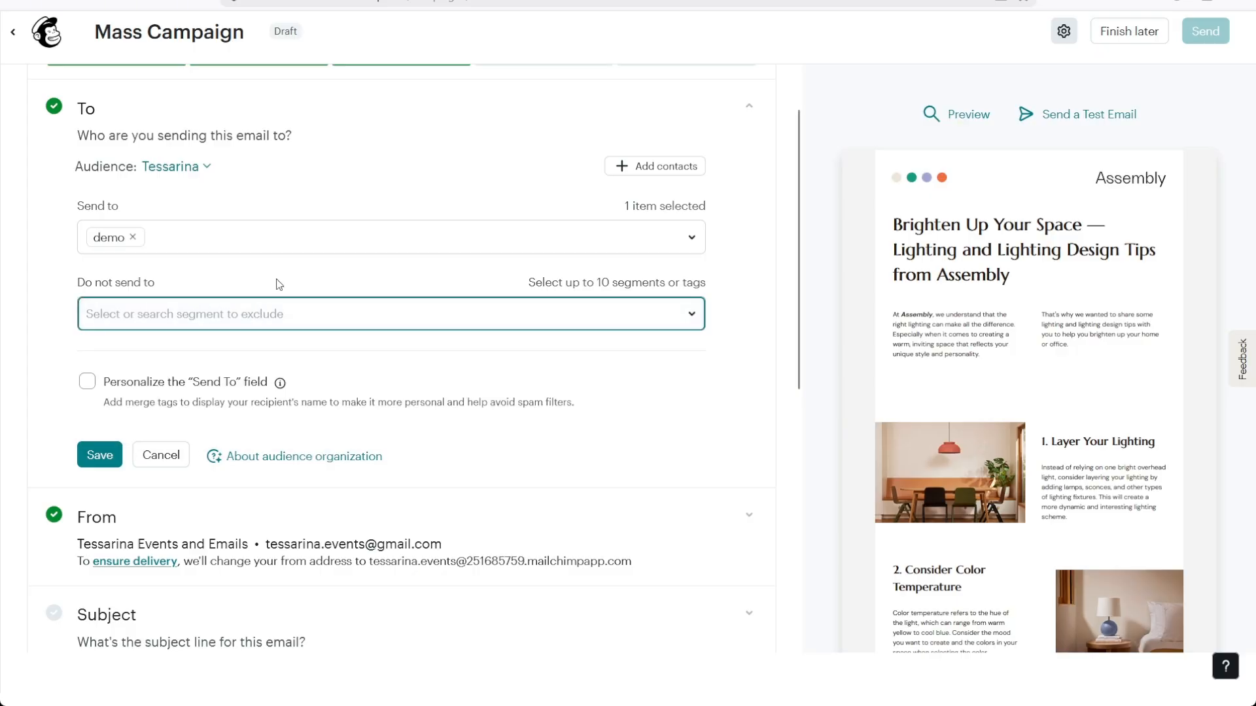
scroll(276, 284, up, 1)
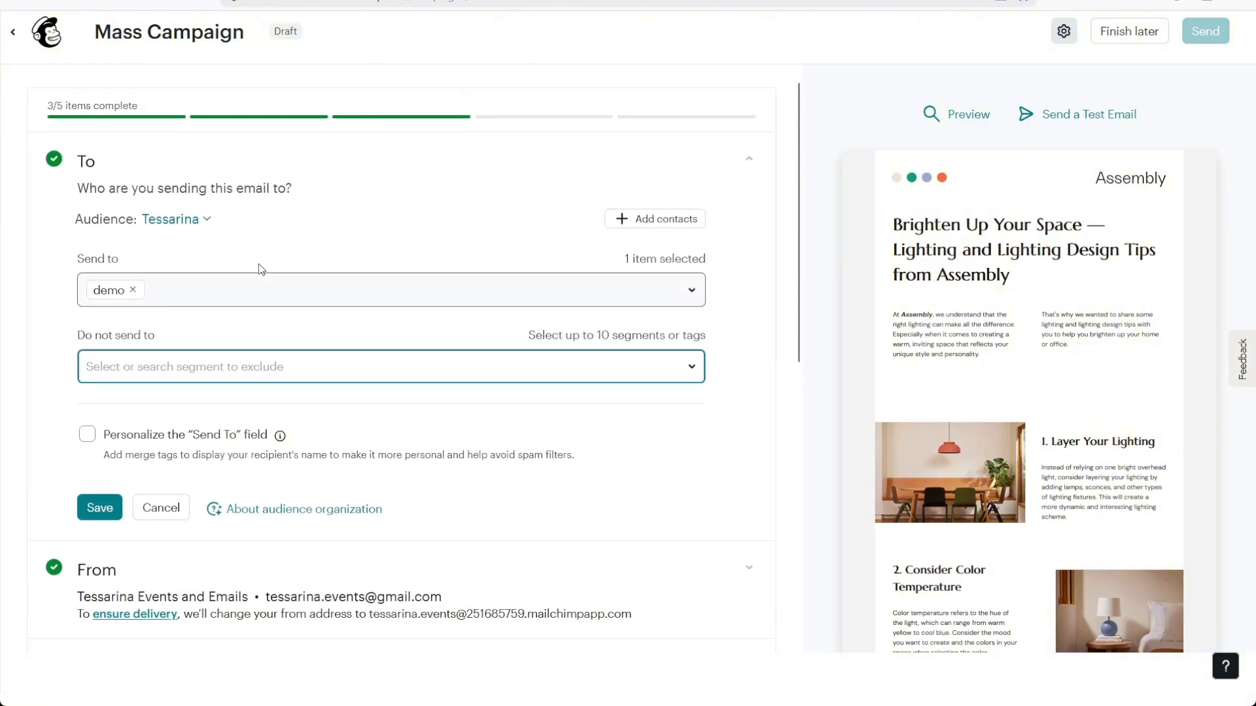
click(109, 506)
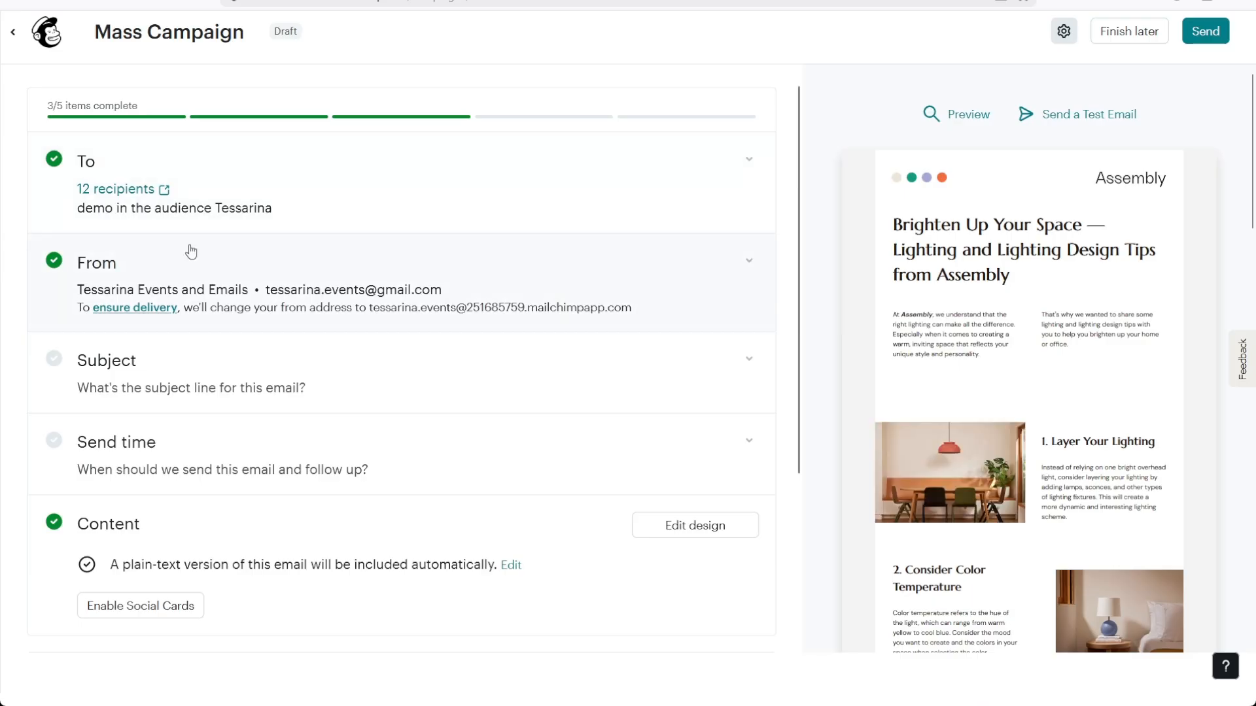
Review the campaign's recipient summary and open the sender section to check its name and email address
scroll(322, 235, up, 1)
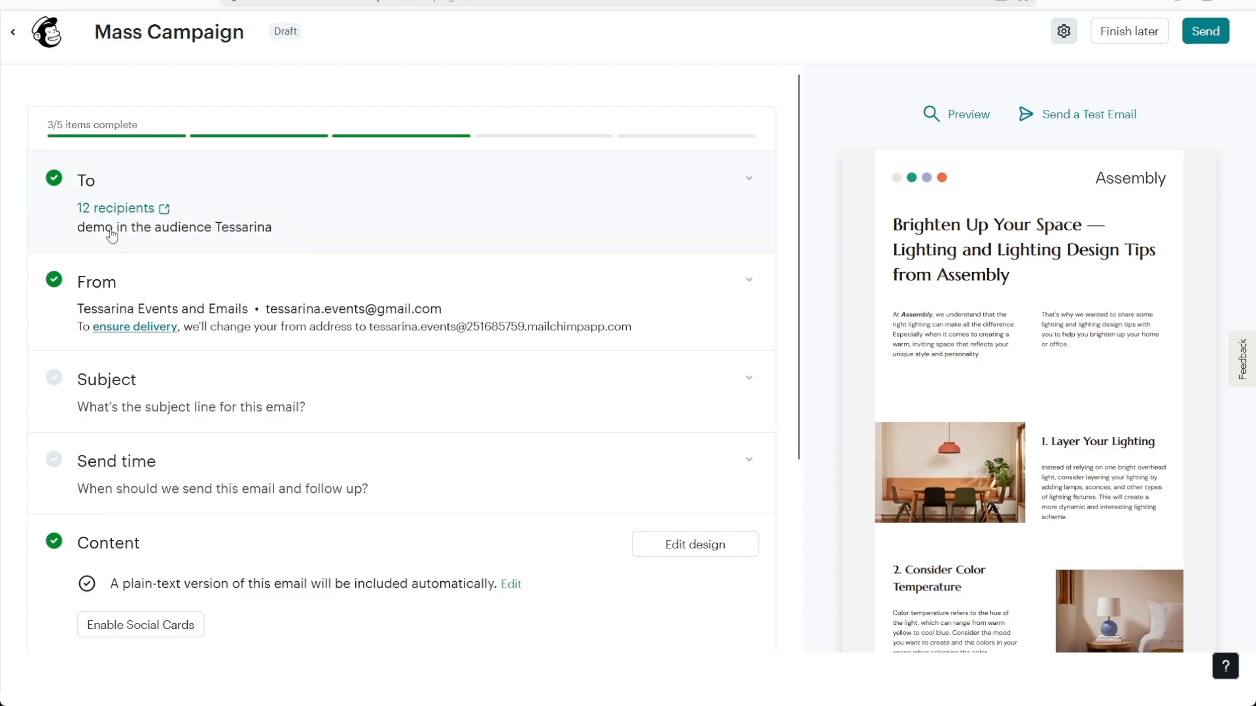
scroll(111, 235, down, 1)
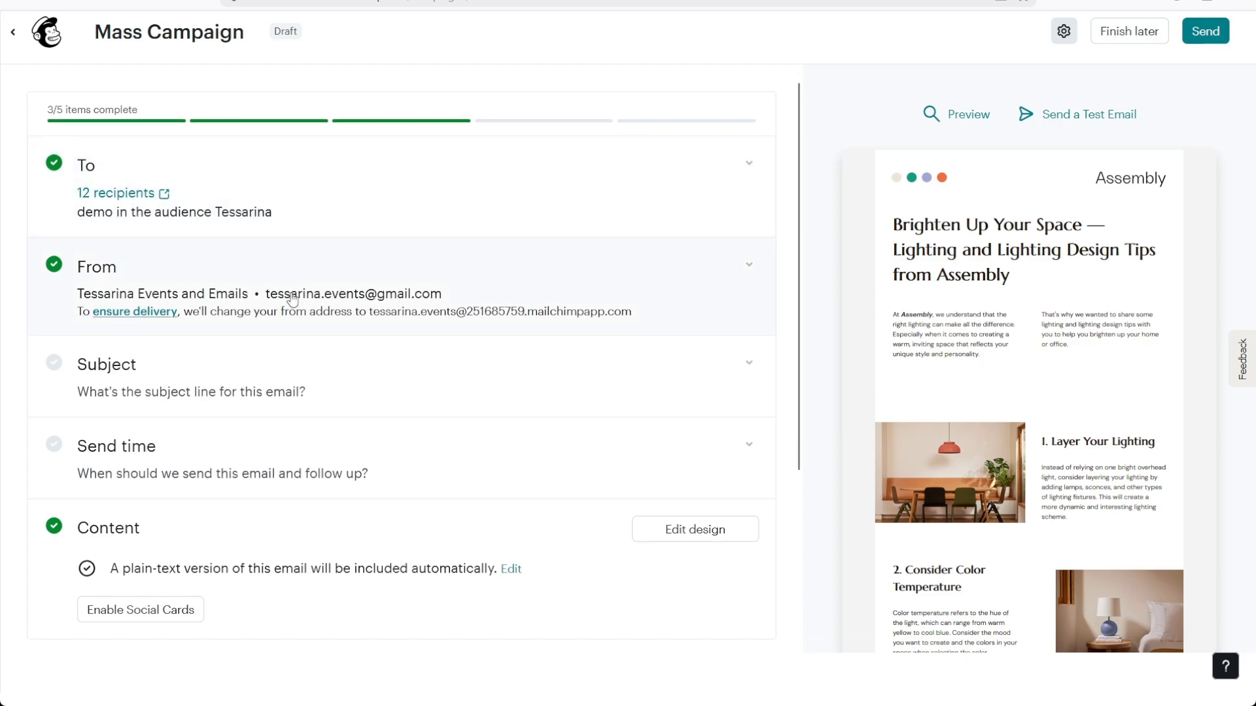
click(241, 285)
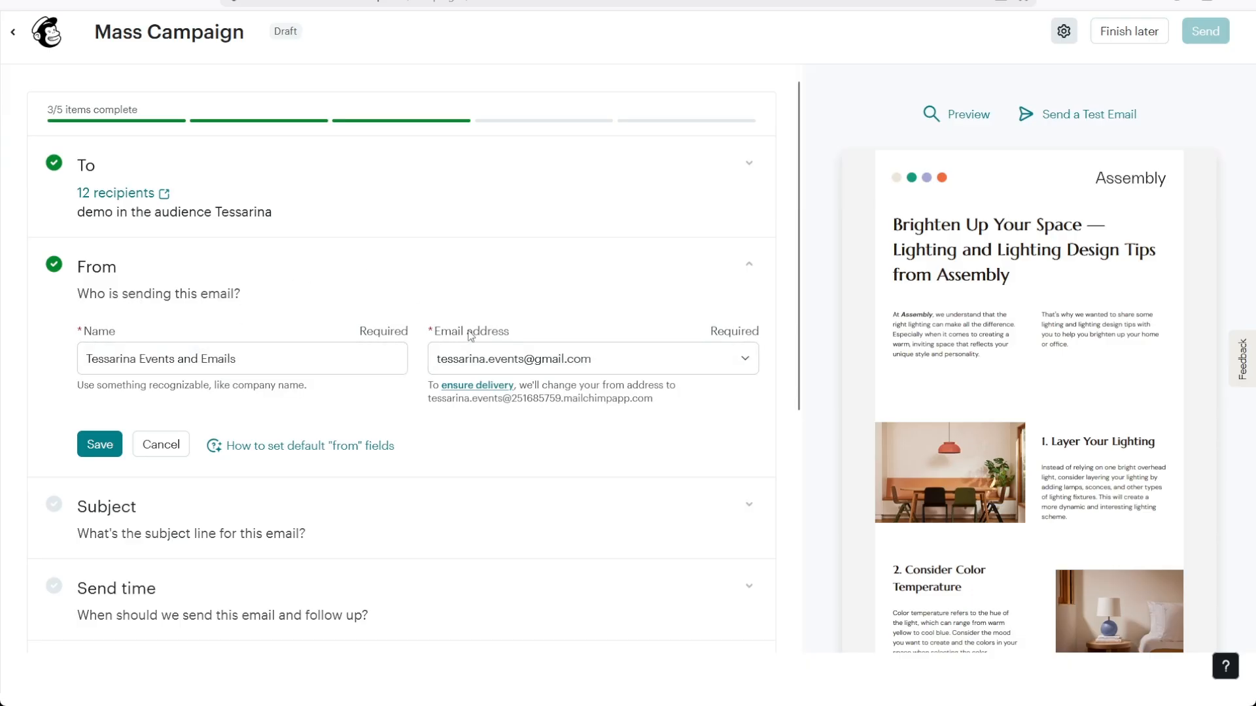
Set the campaign's subject line to "Welcome!", leave the preview text empty, and save the subject settings
click(247, 497)
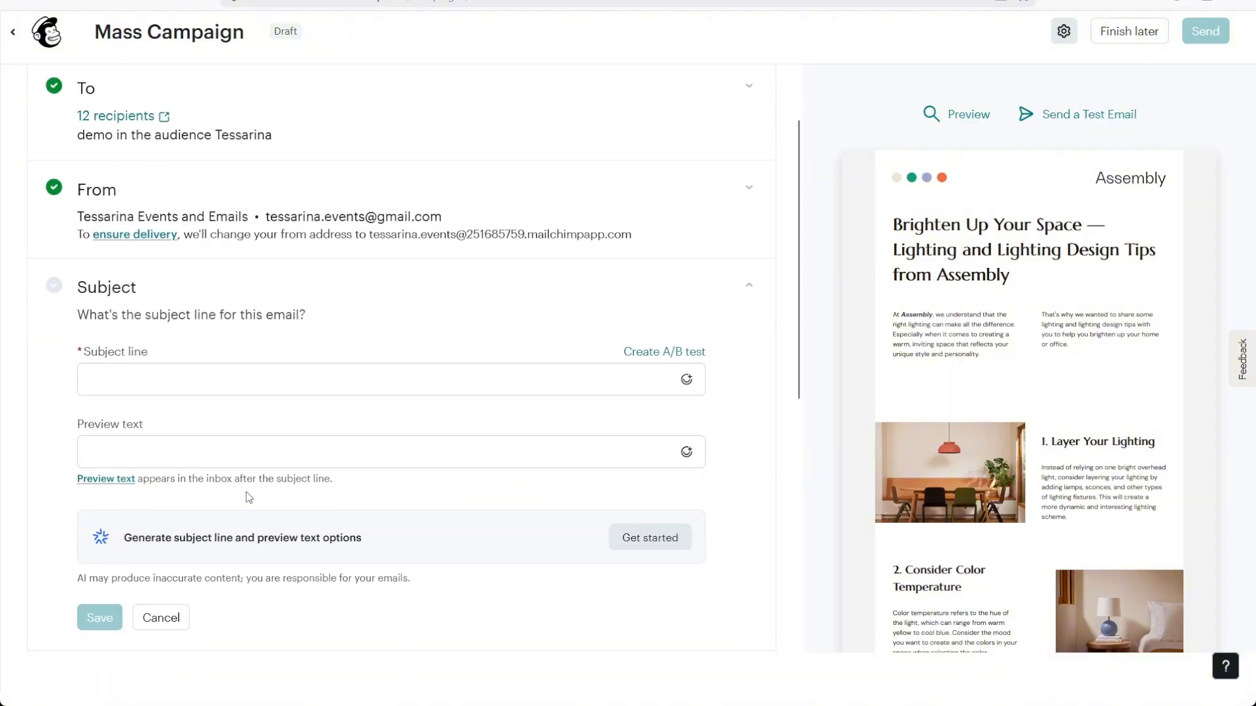
click(261, 374)
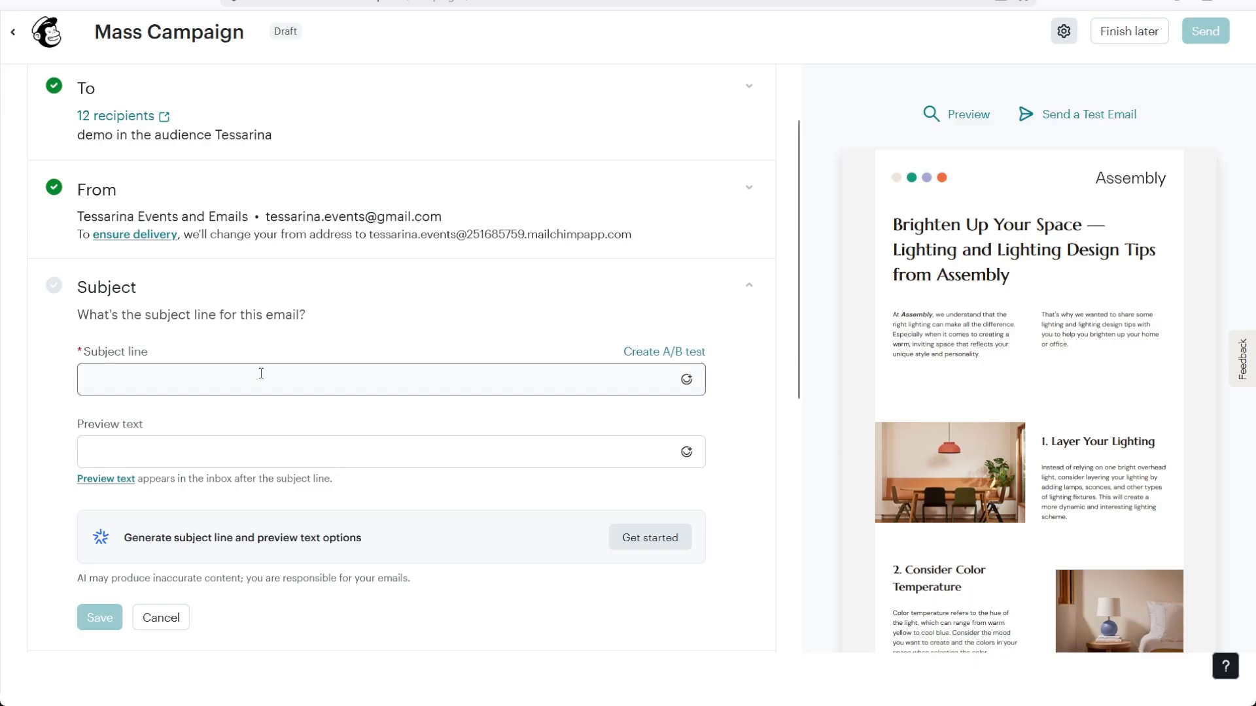
text(Welcom)
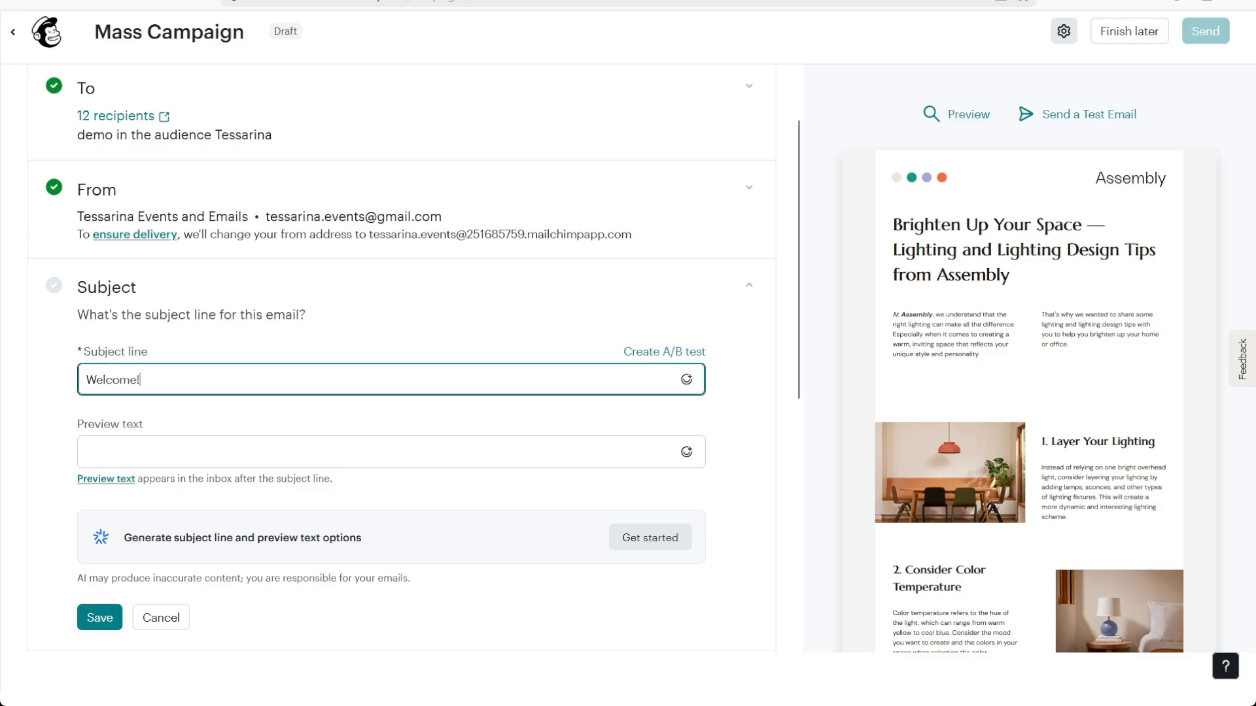
text(e!)
click(152, 445)
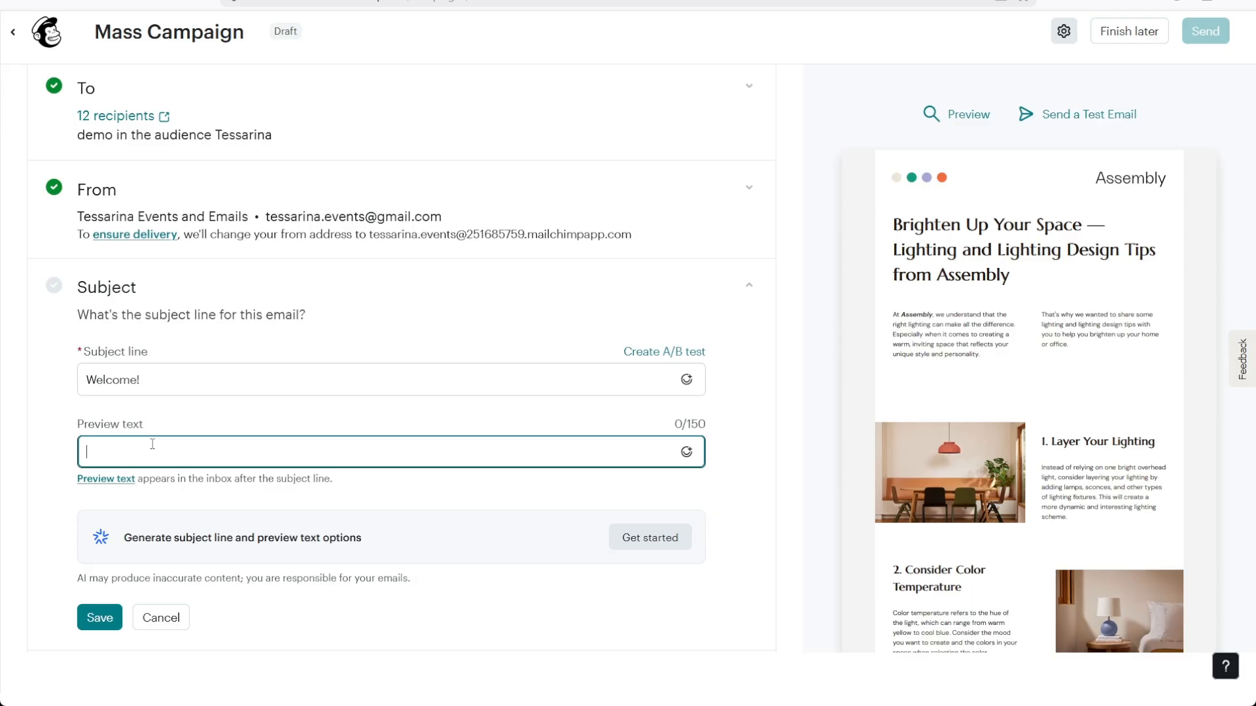
scroll(152, 445, down, 1)
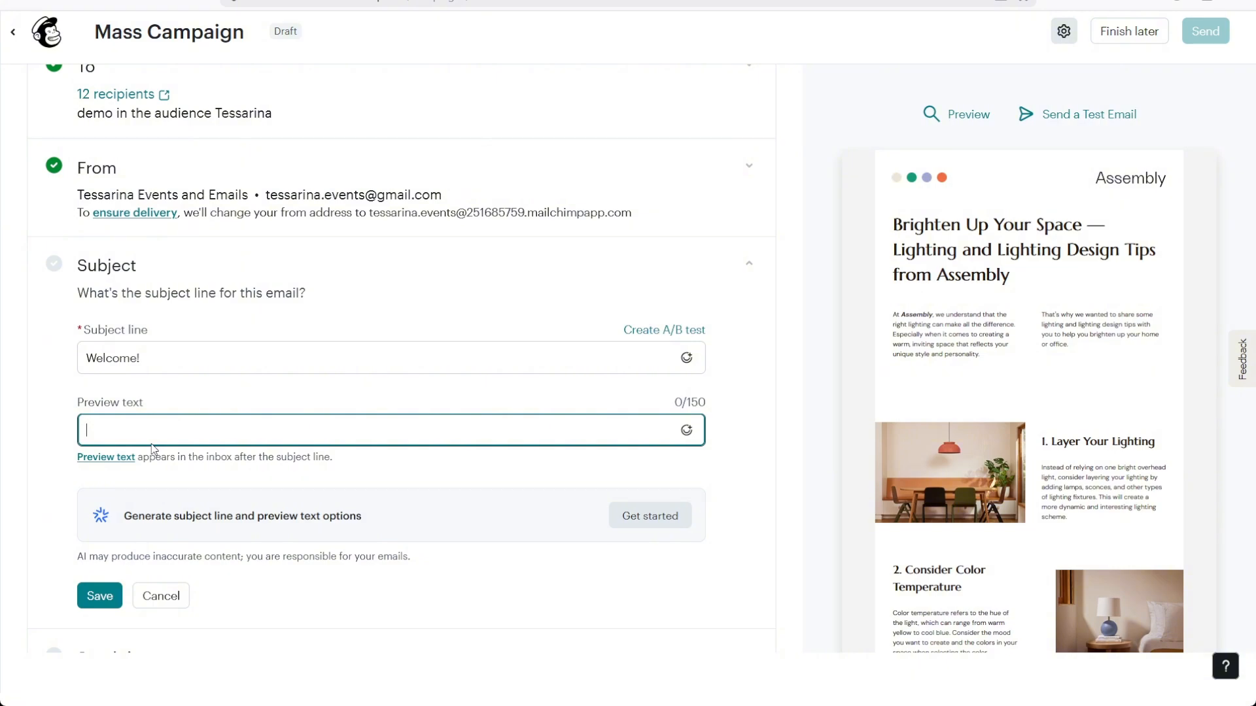
click(94, 596)
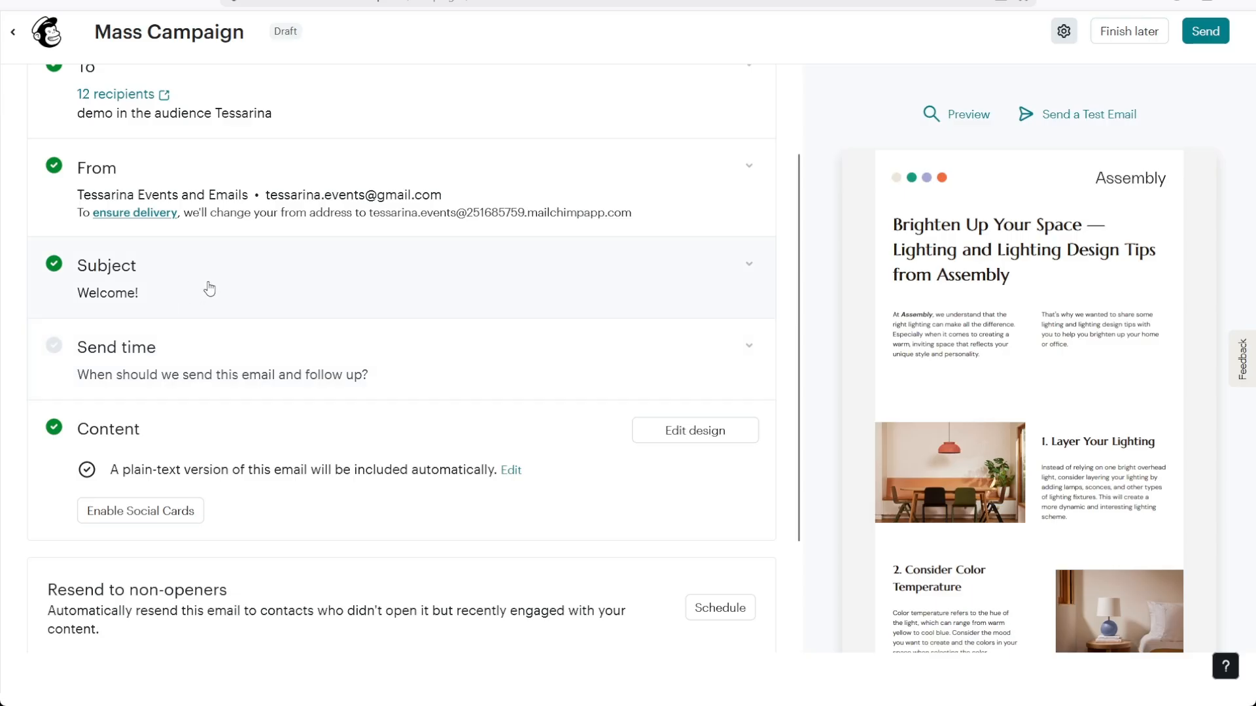
Compare the scheduling and immediate delivery options for the campaign's send time, choose Send now, and save it
click(292, 382)
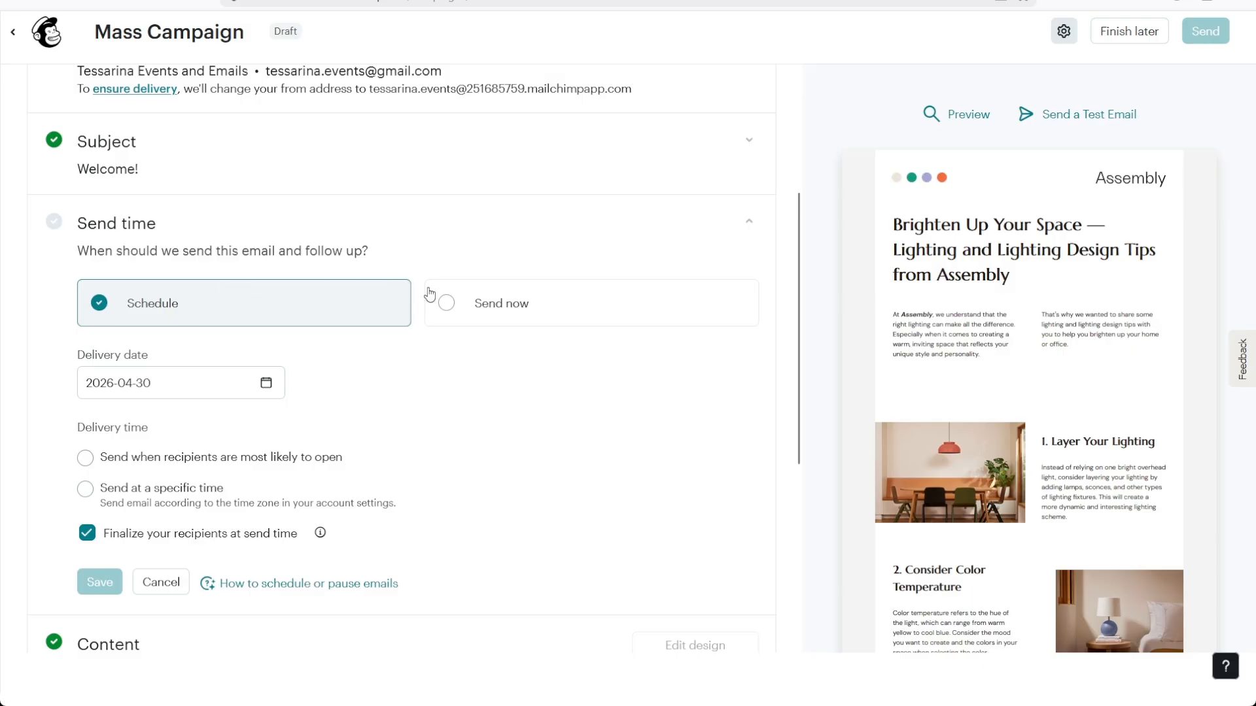
click(444, 304)
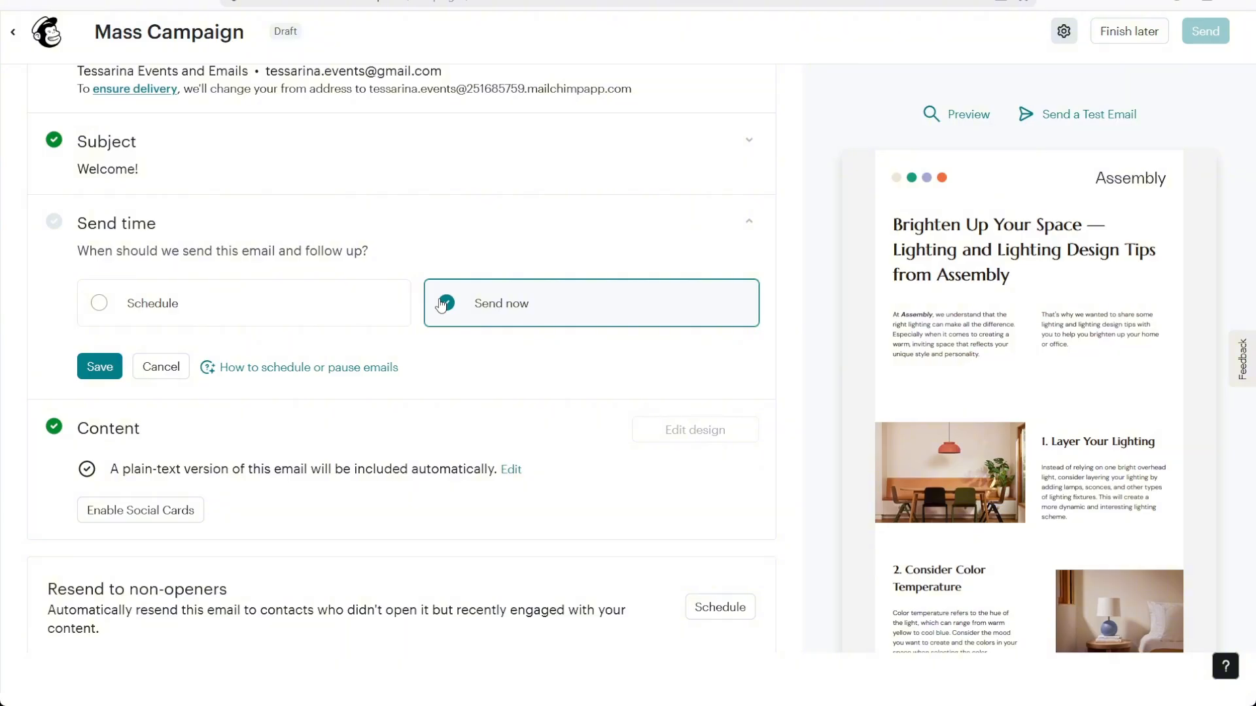
click(372, 292)
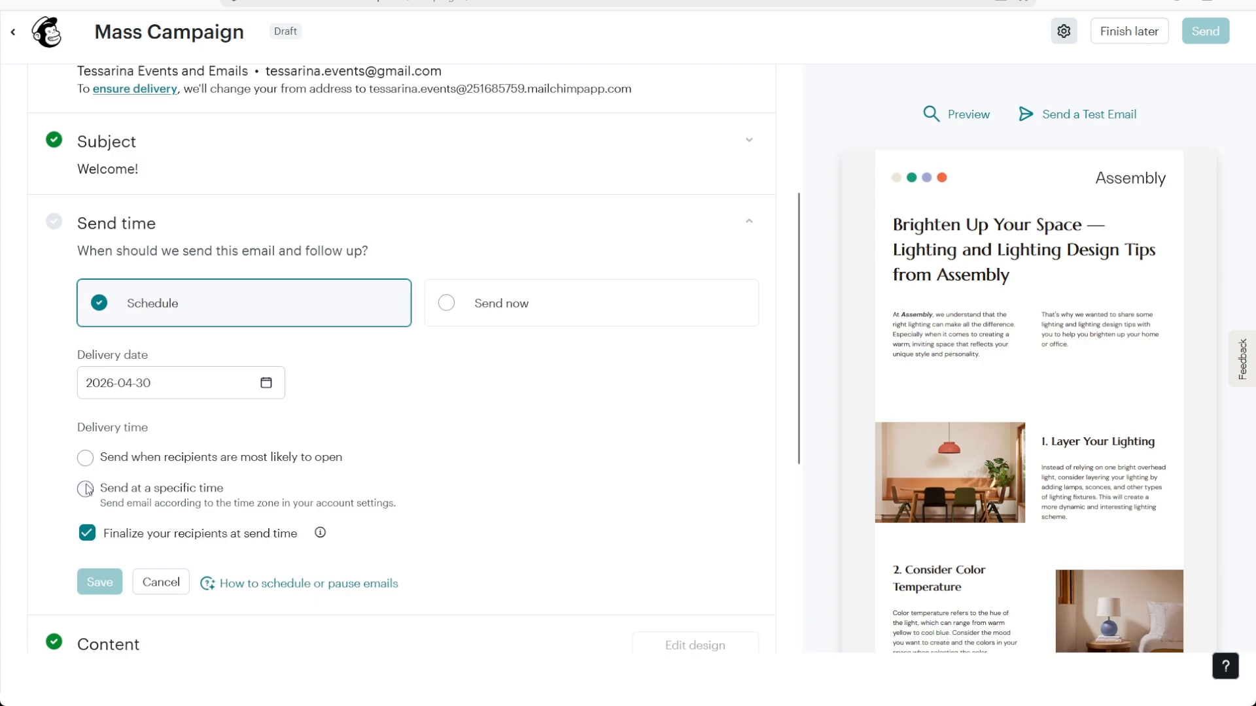
click(447, 324)
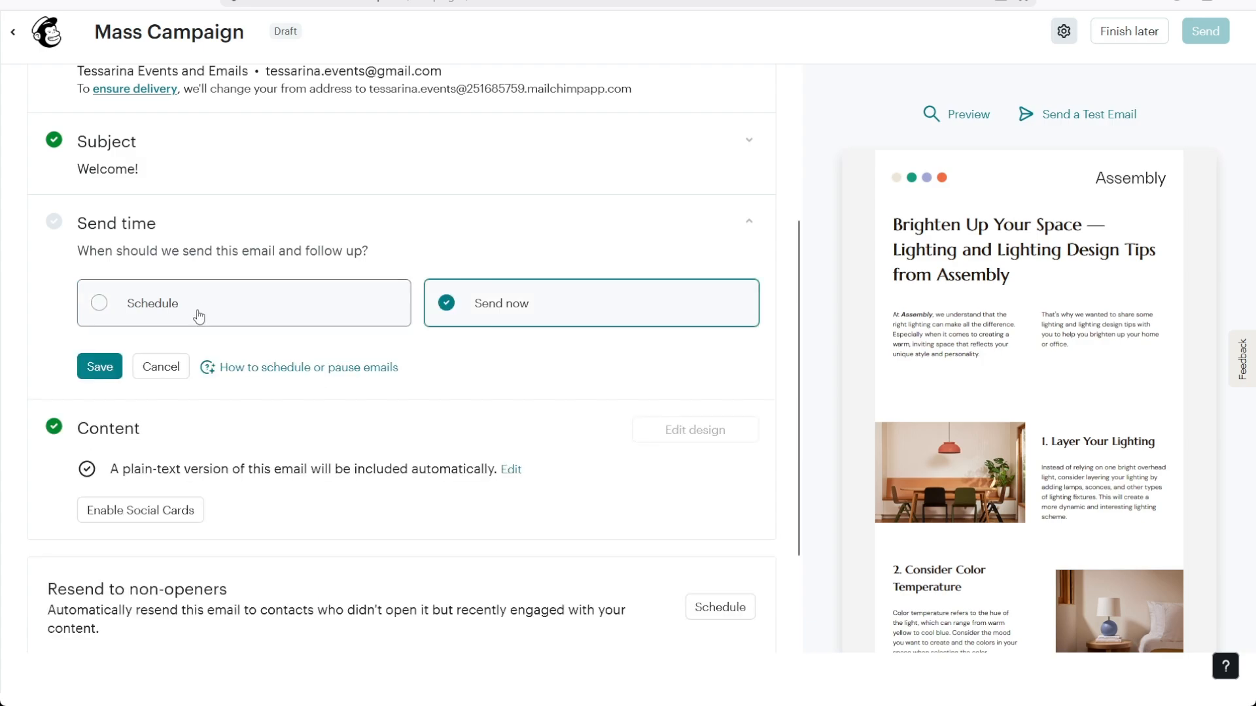
click(98, 365)
Send the completed campaign to its "demo" recipients and confirm sending it now
scroll(523, 429, up, 3)
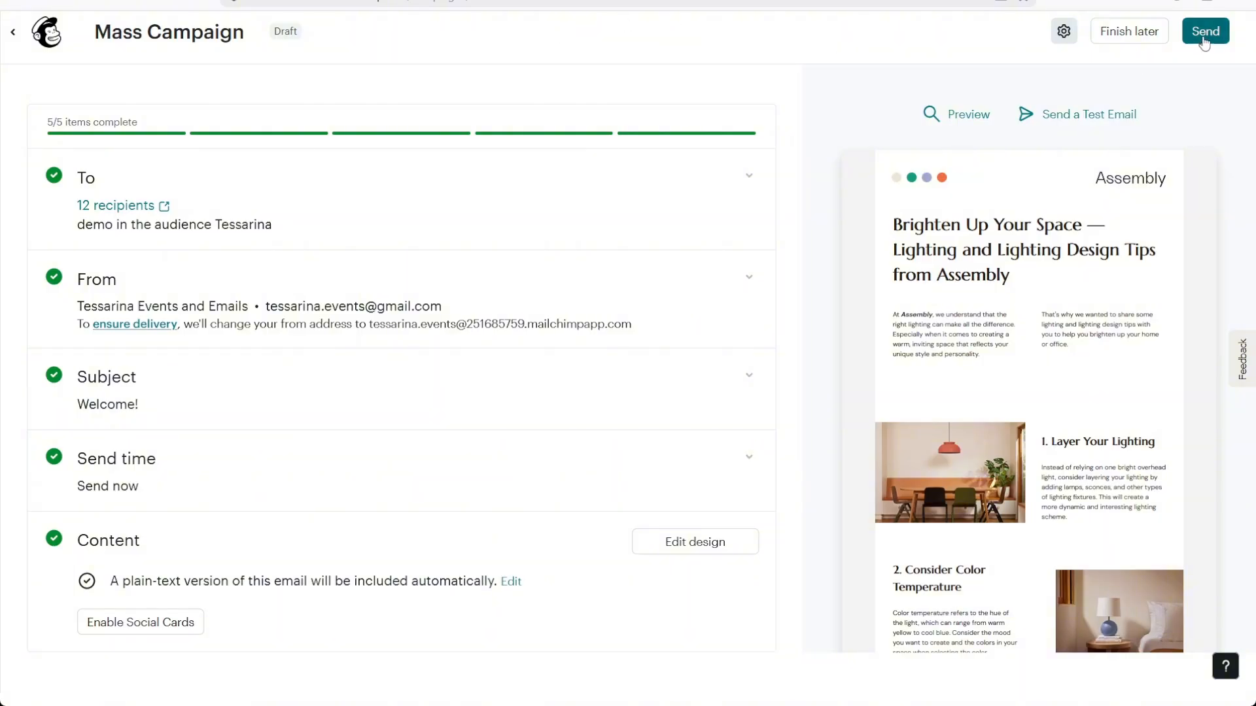
scroll(1095, 195, up, 1)
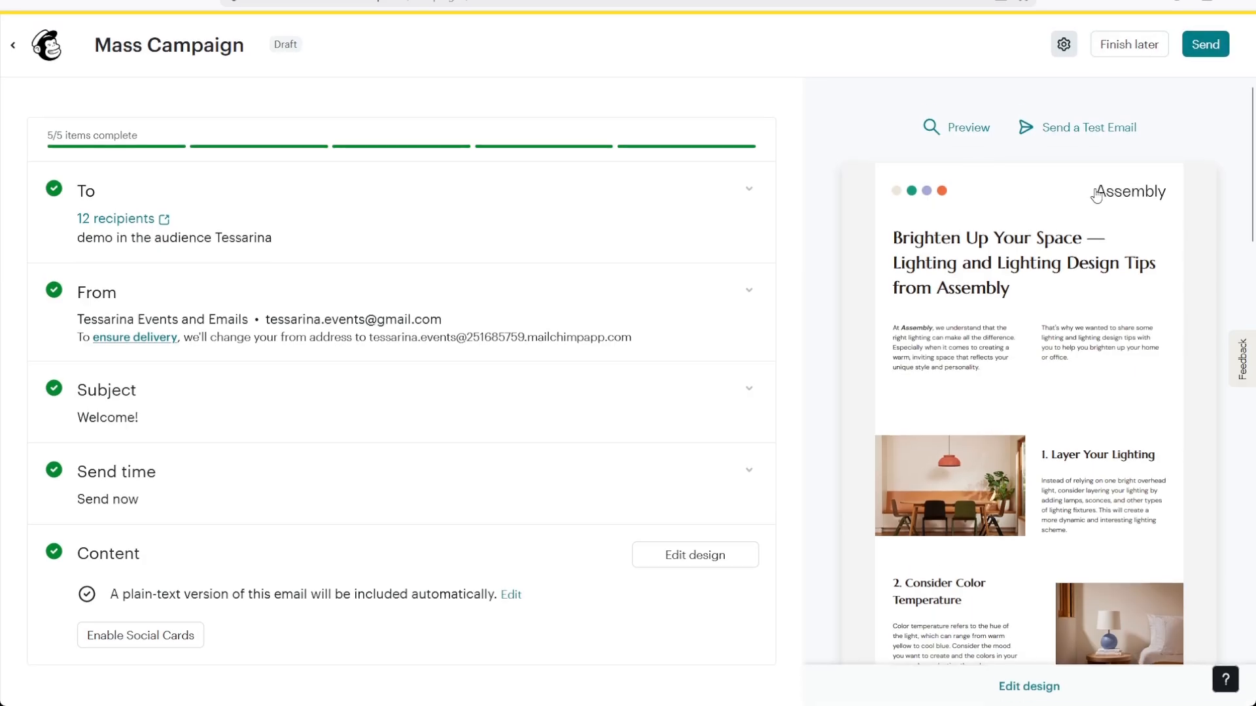
click(1211, 47)
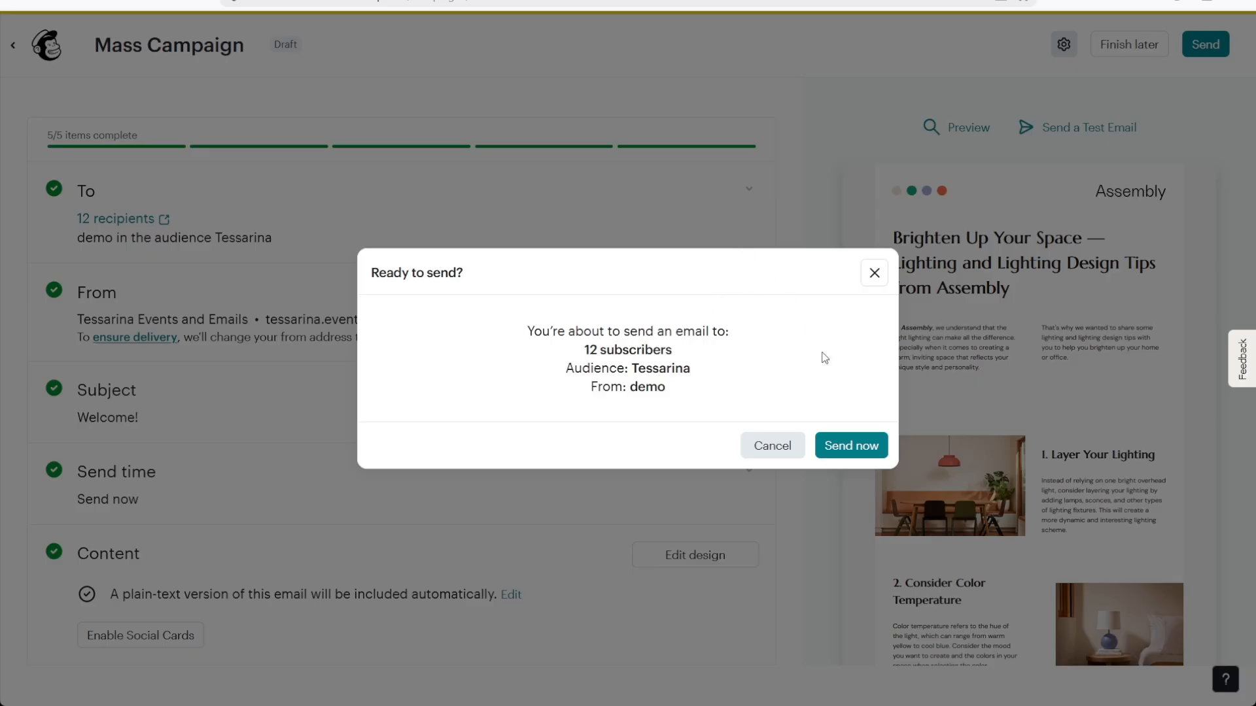
click(849, 447)
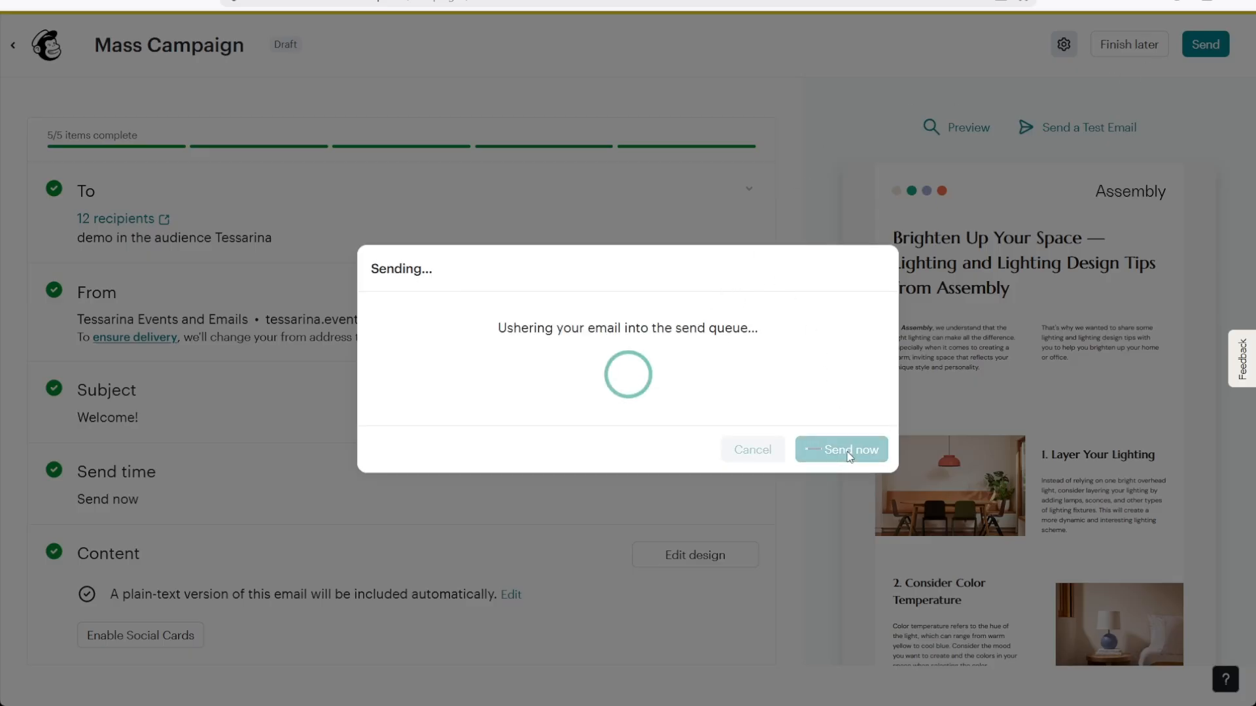